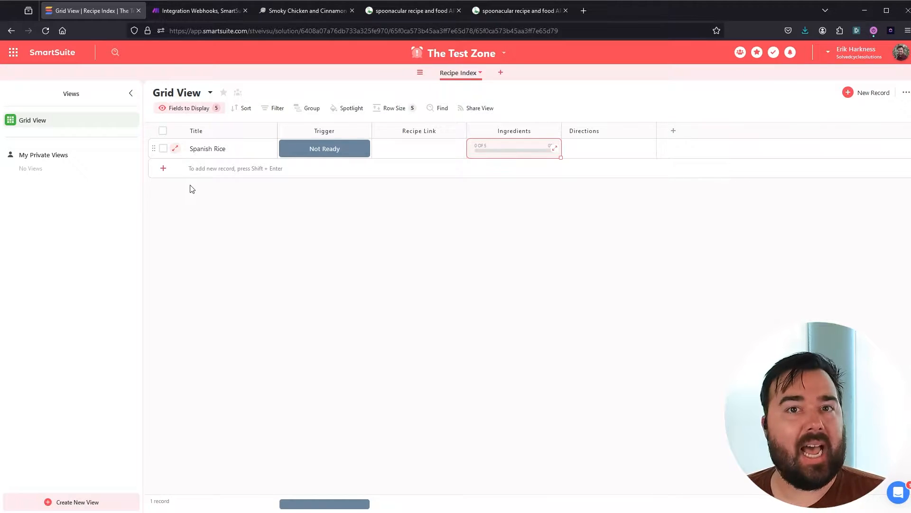
Step: Review the ingredients checklist of the Spanish Rice record
click(555, 150)
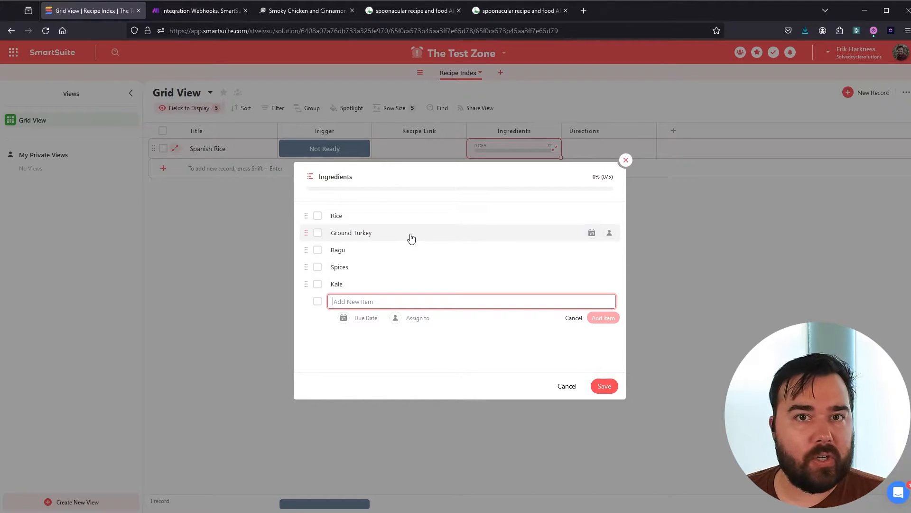
click(626, 160)
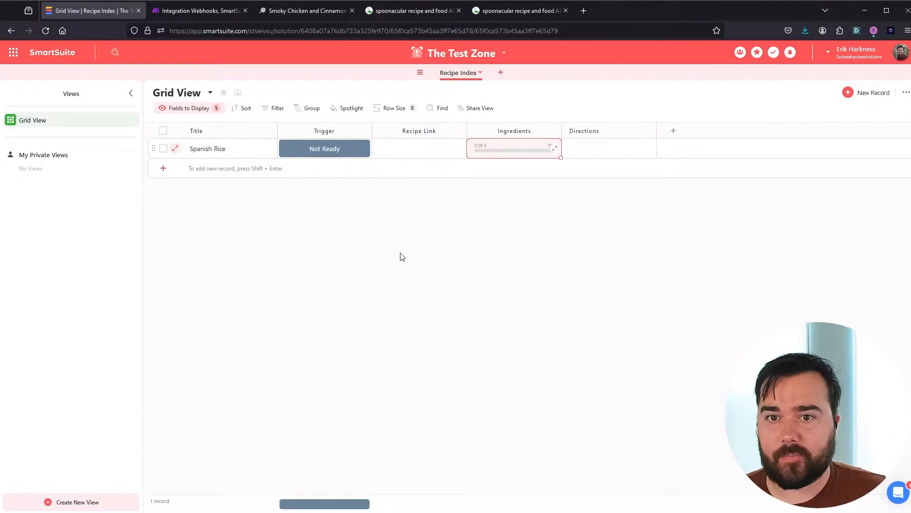
Step: Switch to the Budget Bytes smoky chicken recipe page and examine its ingredients and instructions
click(293, 12)
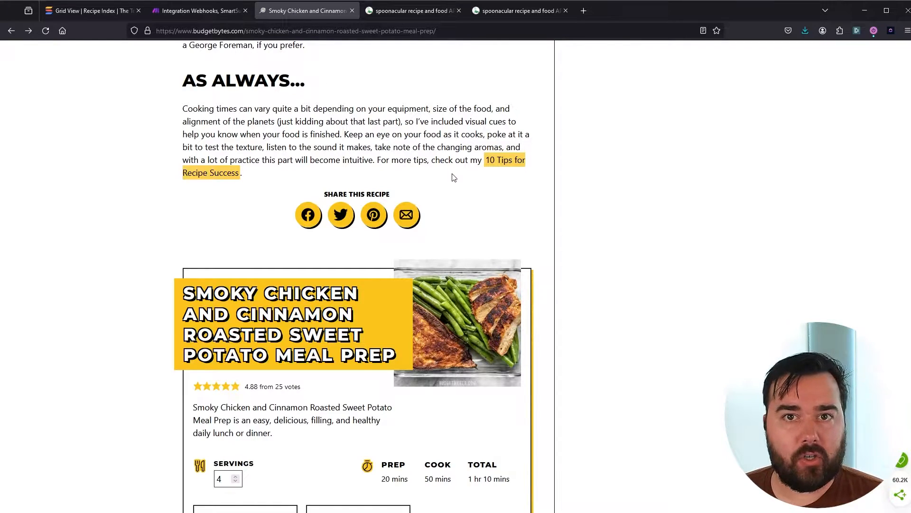
scroll(338, 263, down, 2)
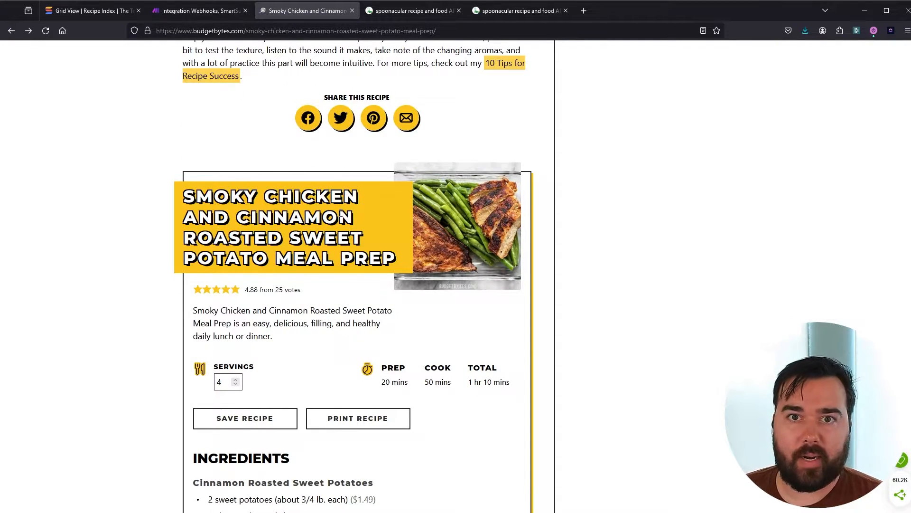
scroll(341, 214, down, 7)
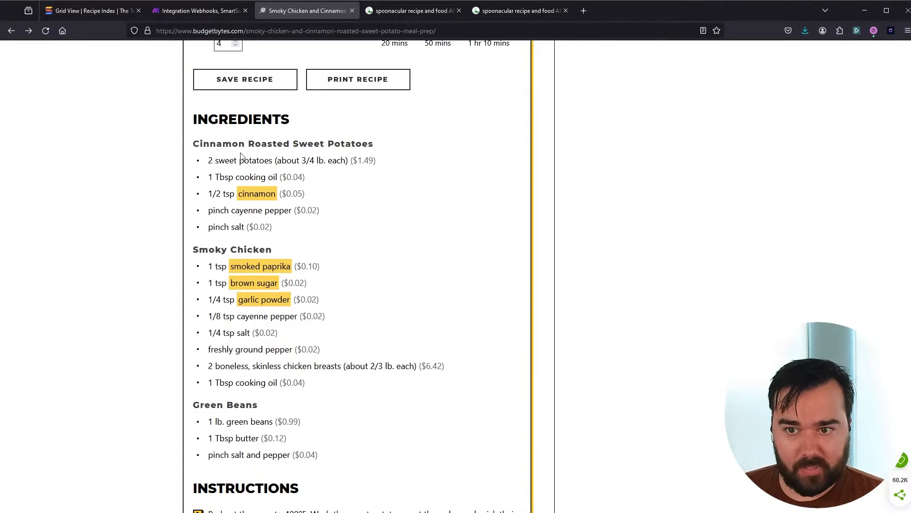
scroll(341, 188, down, 2)
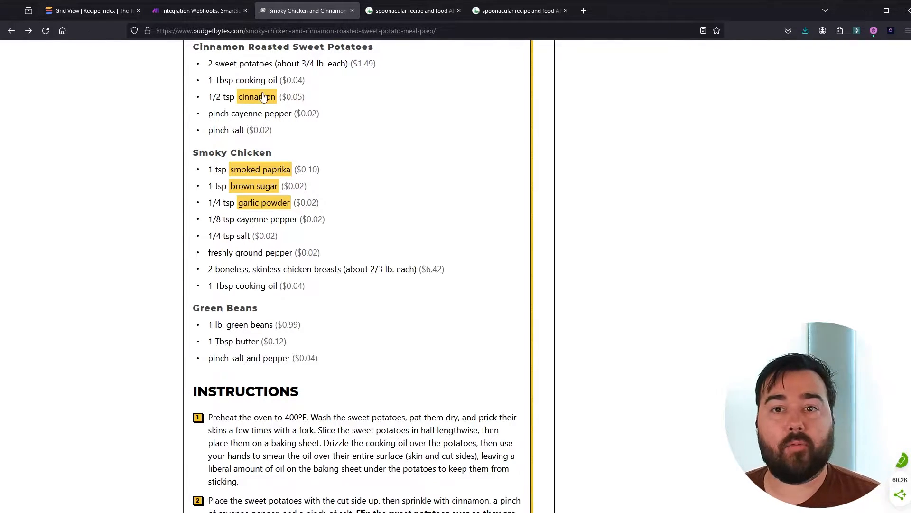
scroll(321, 138, down, 3)
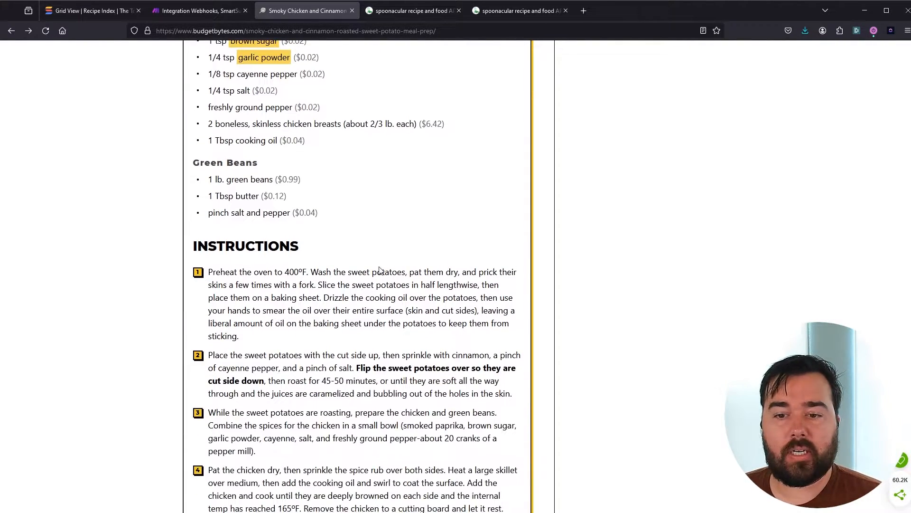
scroll(375, 270, down, 5)
scroll(356, 275, up, 4)
scroll(354, 274, up, 6)
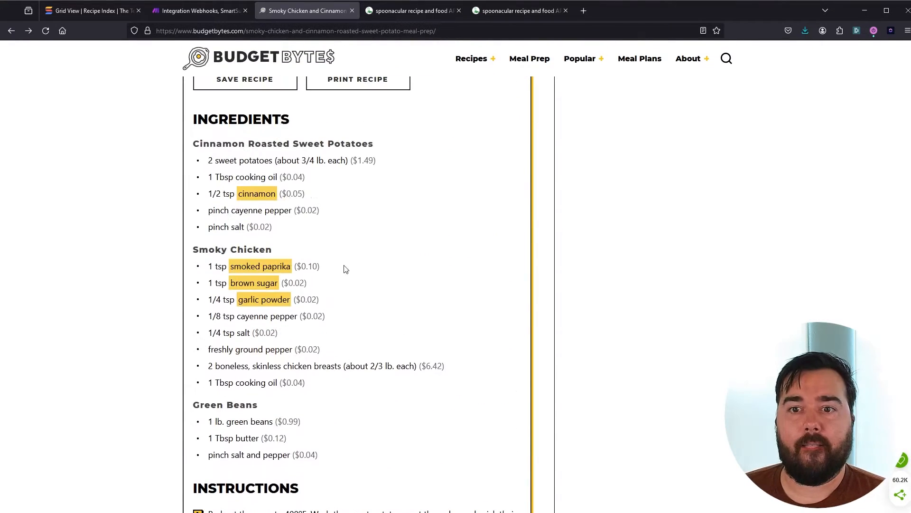
Step: Return to SmartSuite and review the solution's Mailhook Trigger automation and the Trigger options of the Spanish Rice record
click(84, 10)
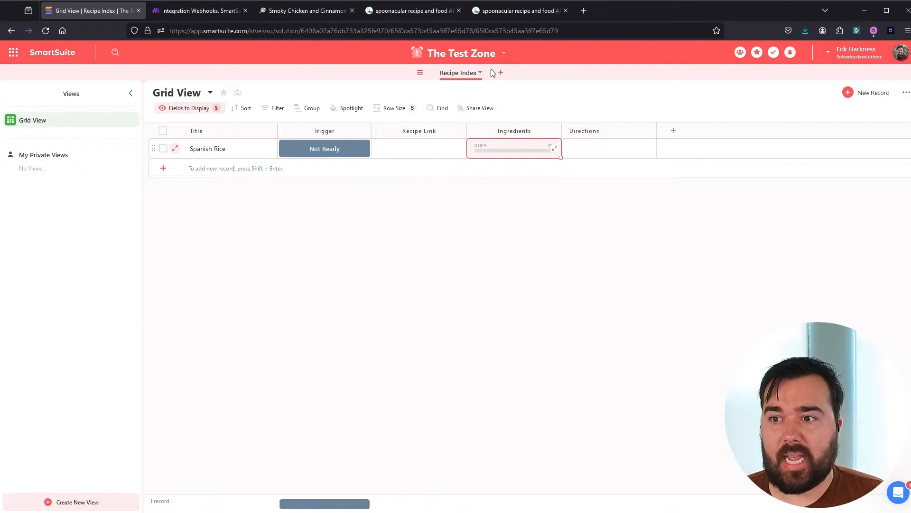
click(505, 54)
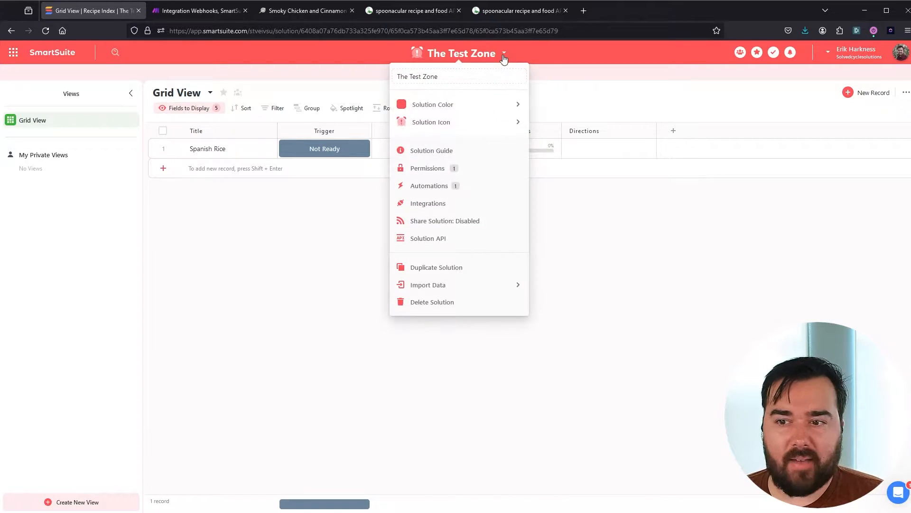
click(411, 188)
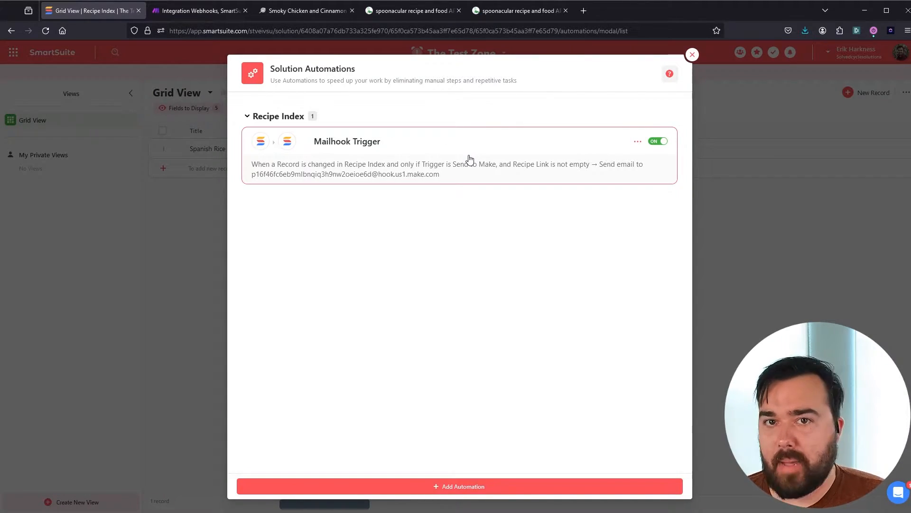
click(692, 54)
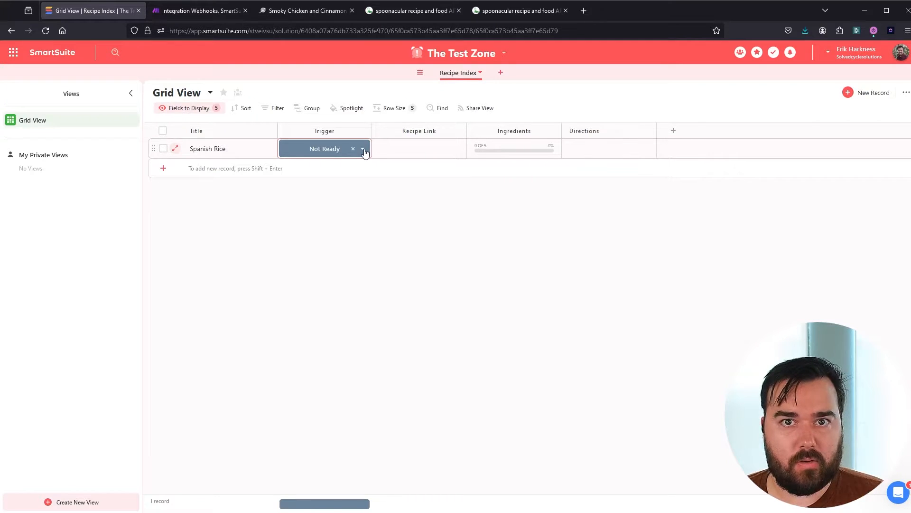
click(363, 150)
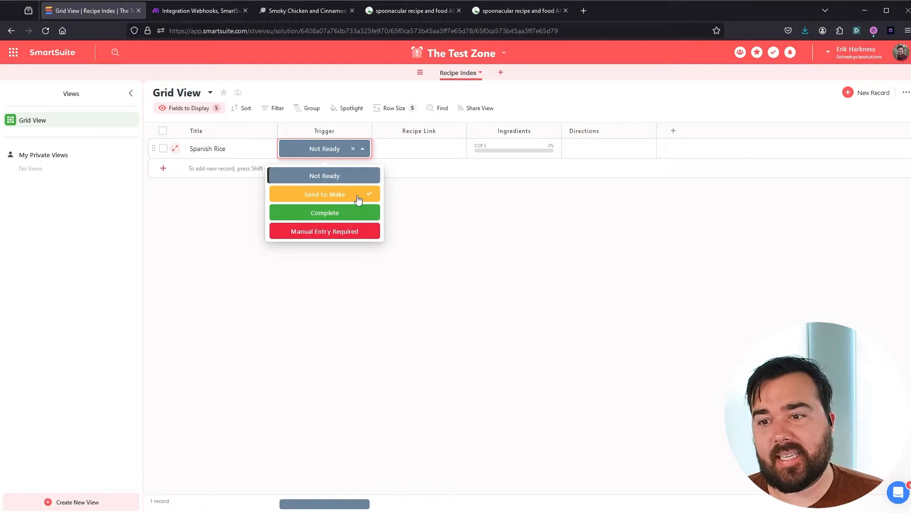
click(400, 147)
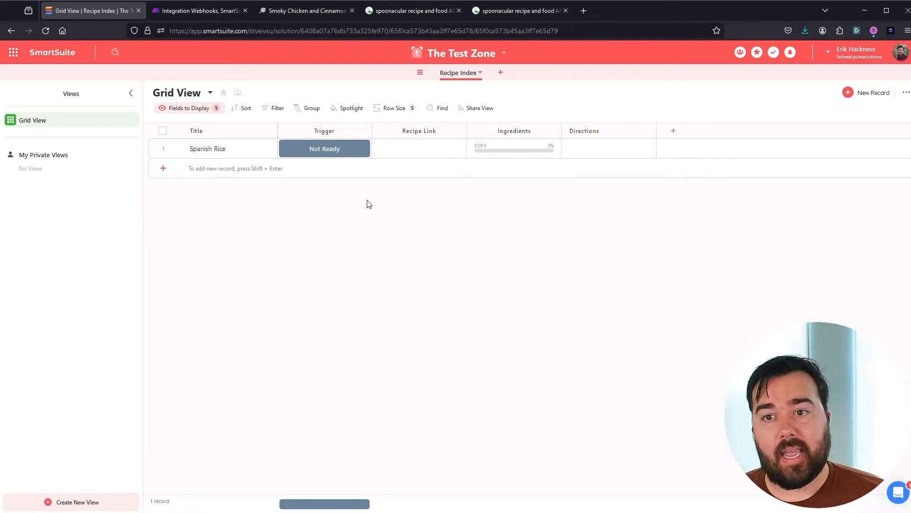
Step: Switch to Make and examine the scenario's Custom mailhook and SmartSuite Get a Record modules
click(175, 12)
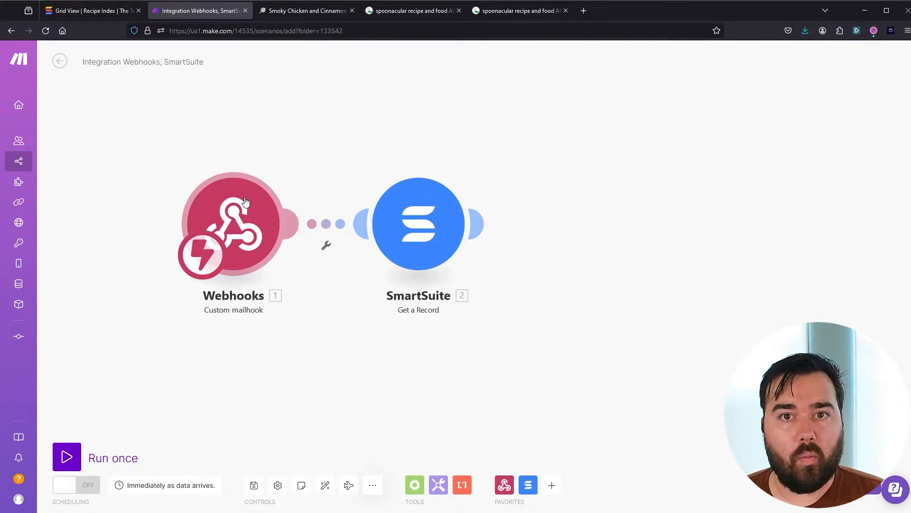
mouse_move(454, 211)
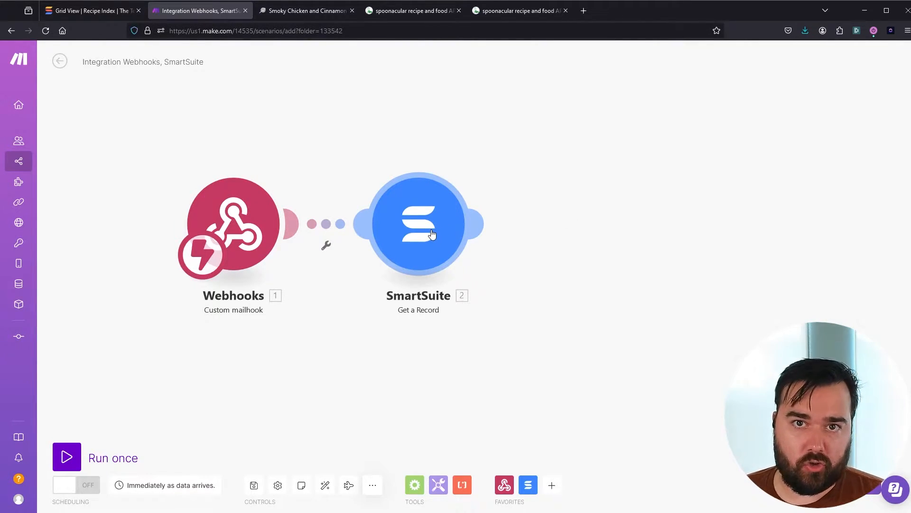
drag(679, 201, 654, 205)
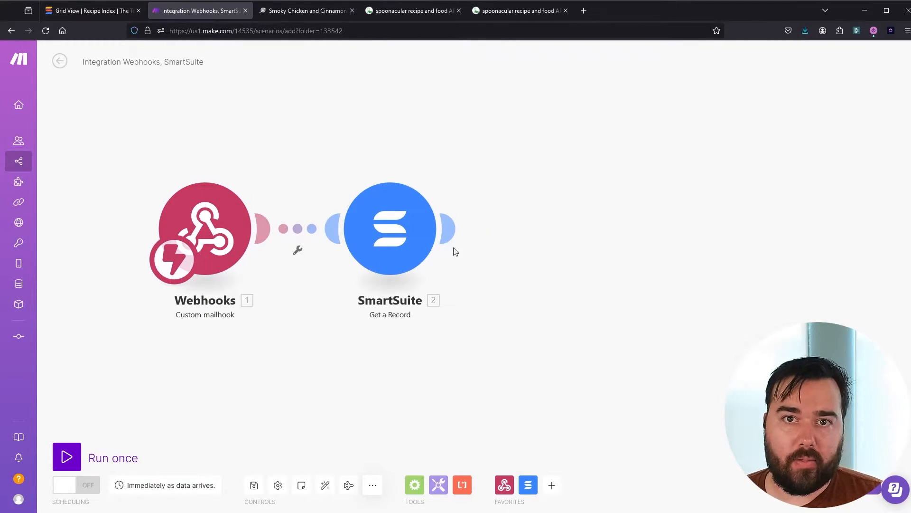
mouse_move(438, 236)
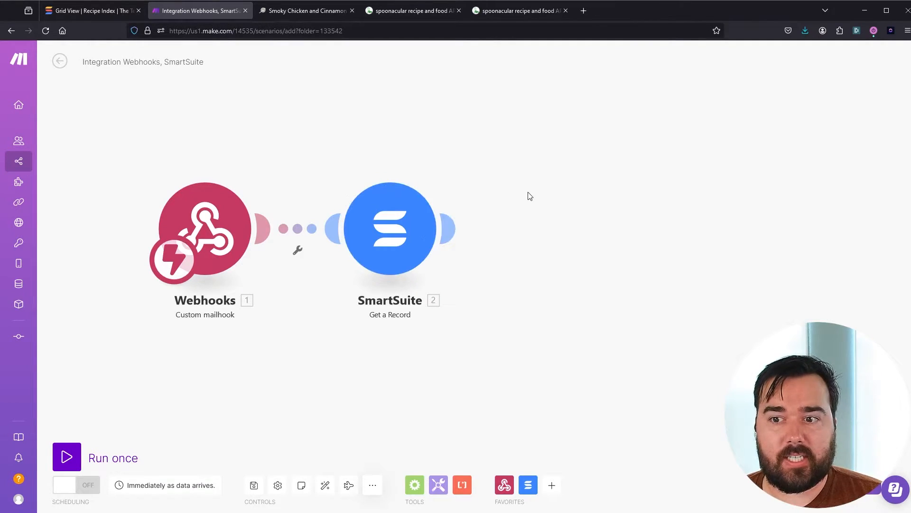
Step: Copy the web address of the Budget Bytes smoky chicken recipe page
click(297, 10)
click(299, 30)
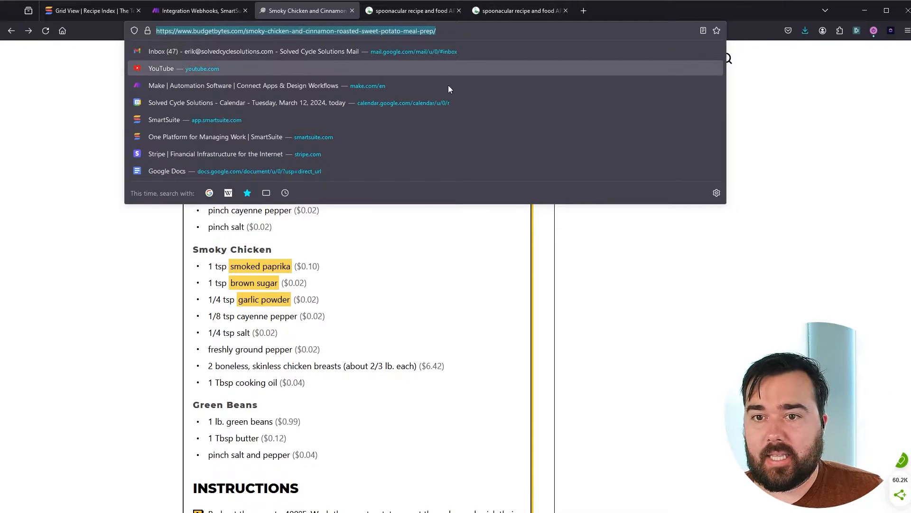
click(97, 272)
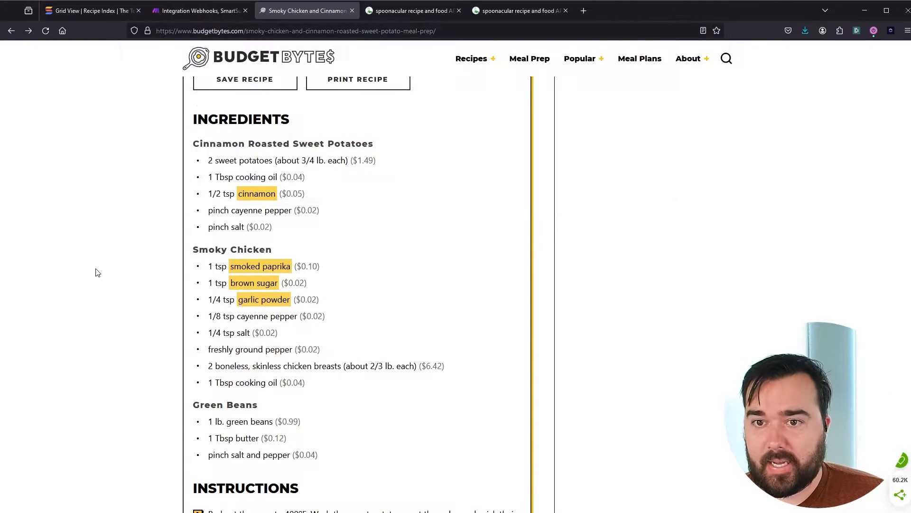
Step: In SmartSuite, add a Recipe Index record titled Example and paste the copied recipe address as its Recipe Link
click(94, 6)
click(159, 172)
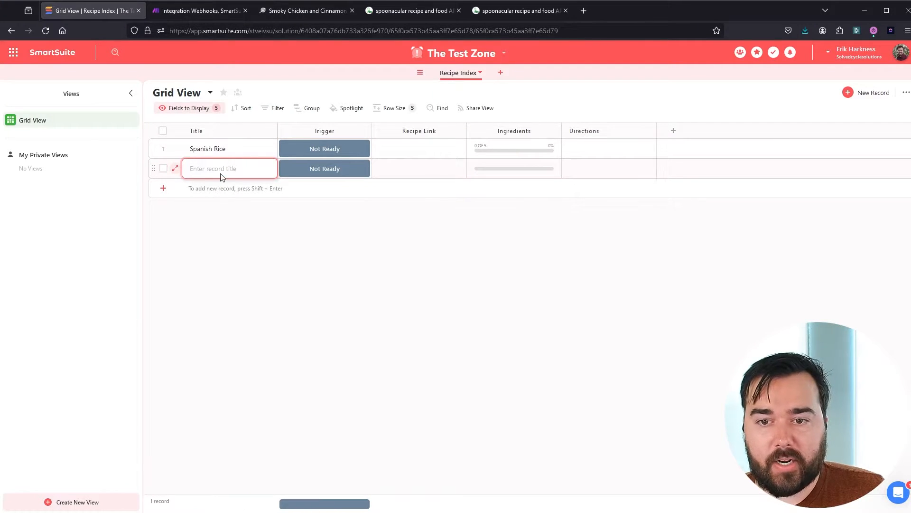
text(Example)
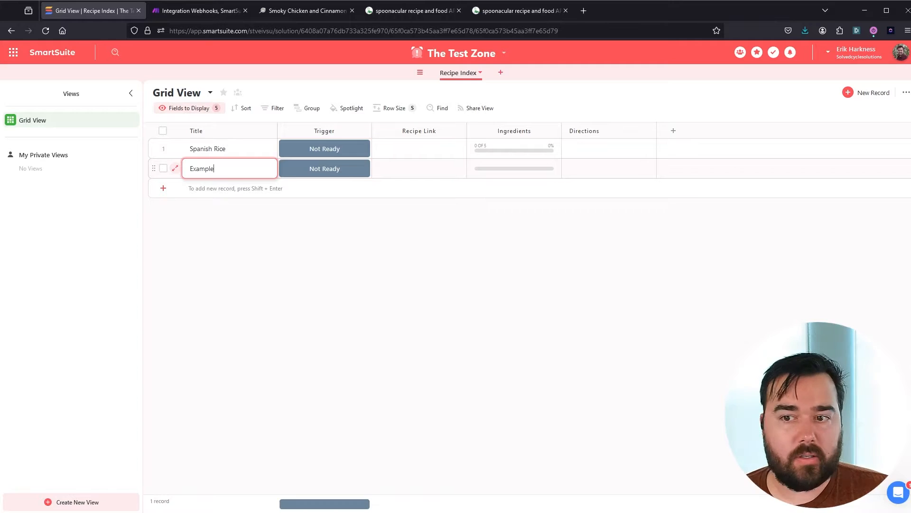
click(387, 170)
click(386, 171)
key(ctrl+v)
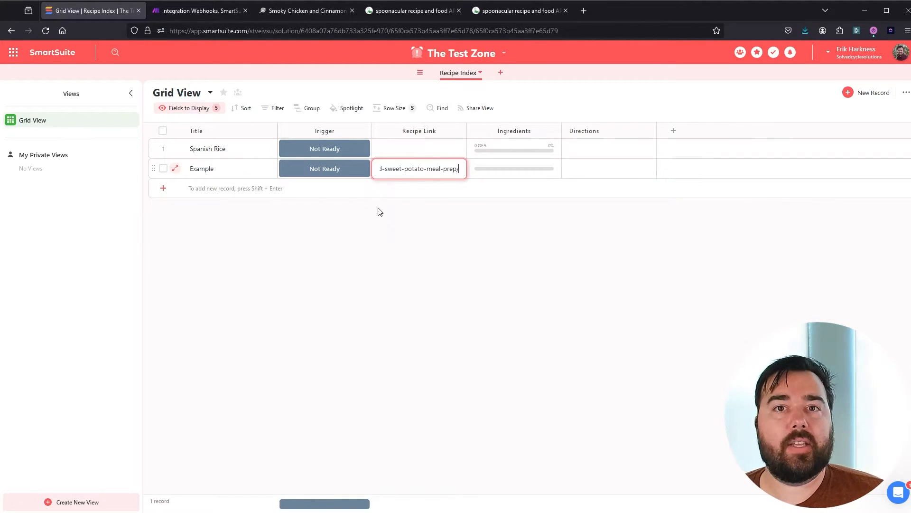
Step: Start a single run of the Make scenario, and set the Example record's Trigger in SmartSuite to Send to Make
mouse_move(363, 175)
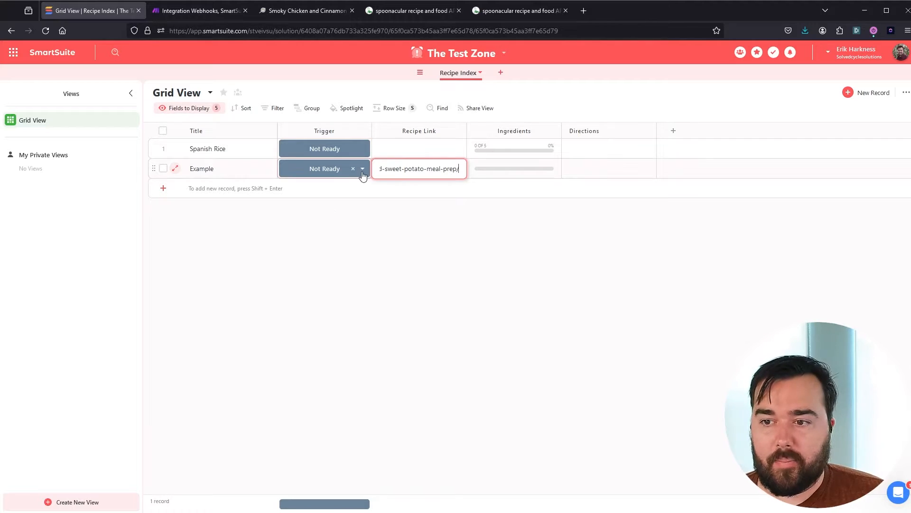
click(175, 11)
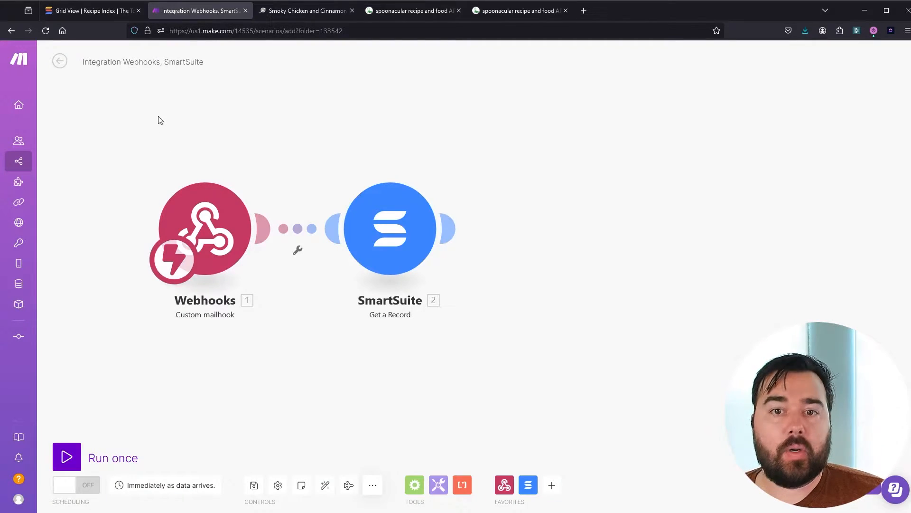
click(67, 458)
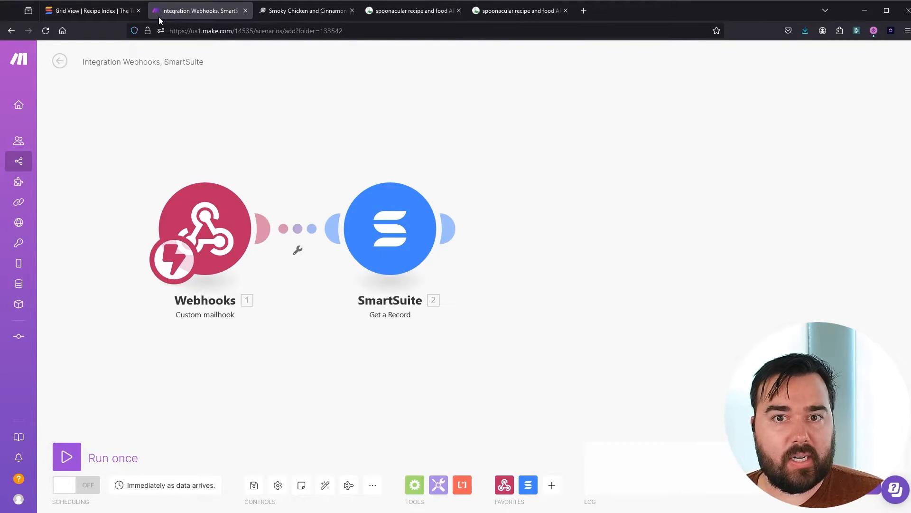
click(109, 10)
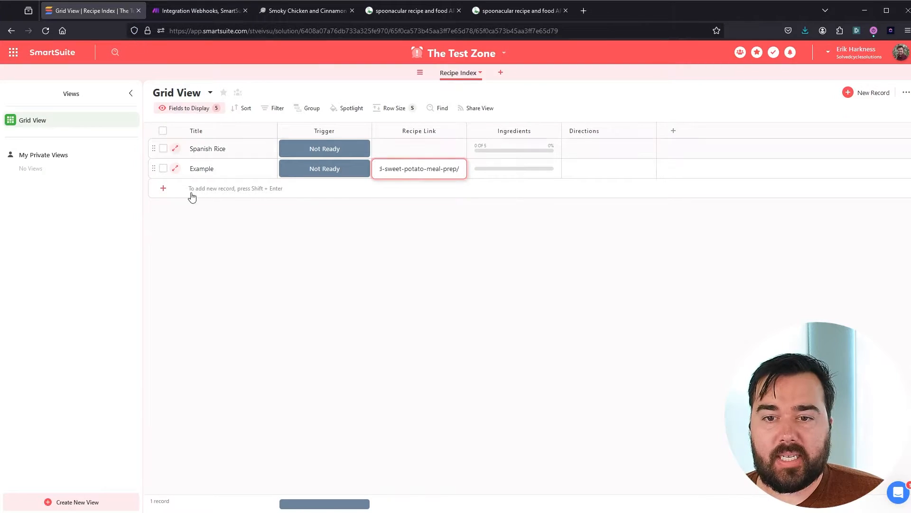
click(363, 169)
click(348, 214)
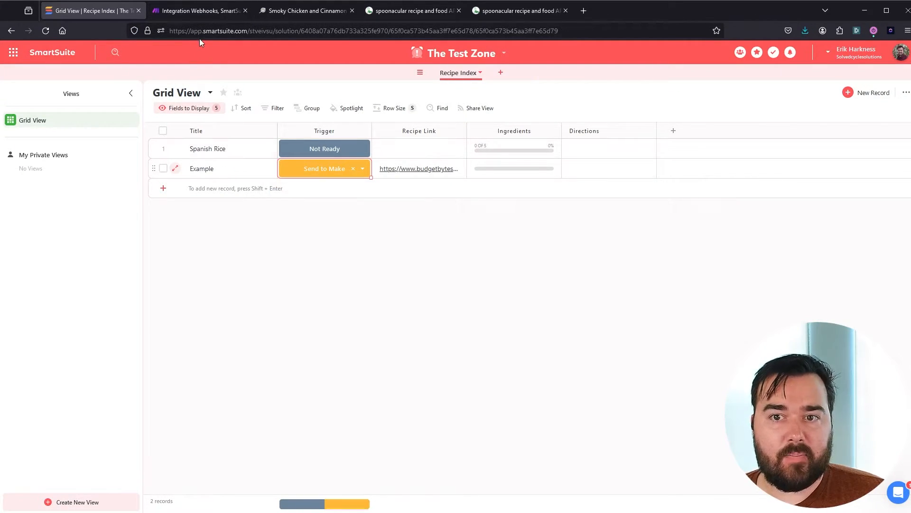
Step: Switch to Make and inspect the output bundle of the SmartSuite Get a Record module
click(198, 10)
drag(560, 179, 431, 180)
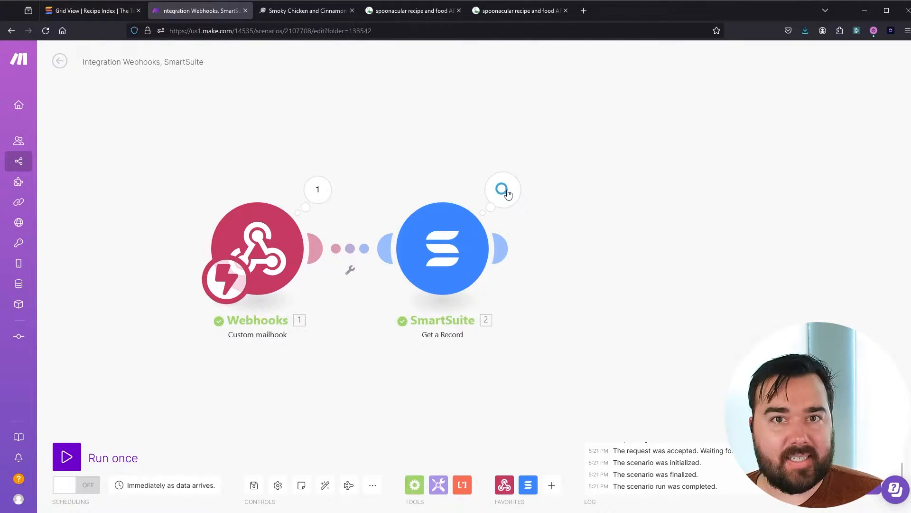
click(503, 190)
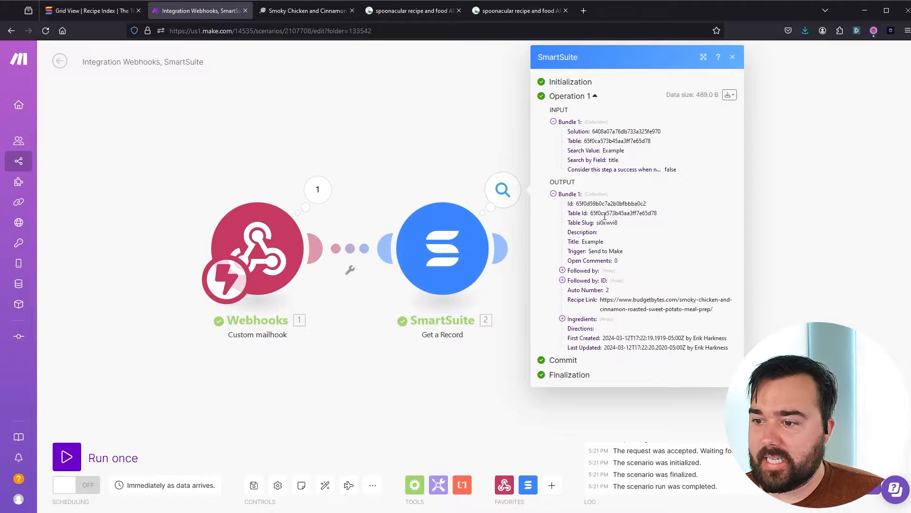
click(404, 163)
Step: Find the HTTP app, add it to the scenario editor's favorites and show its available modules
drag(613, 259, 553, 268)
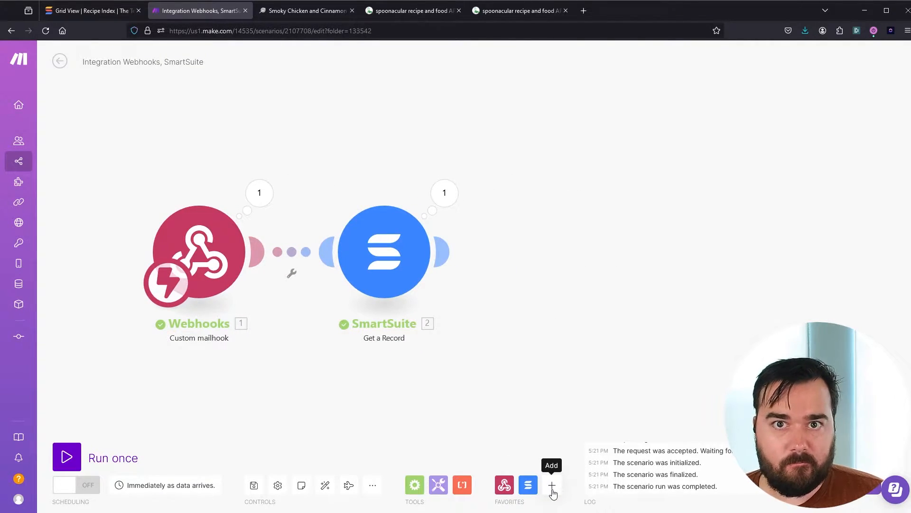
click(552, 486)
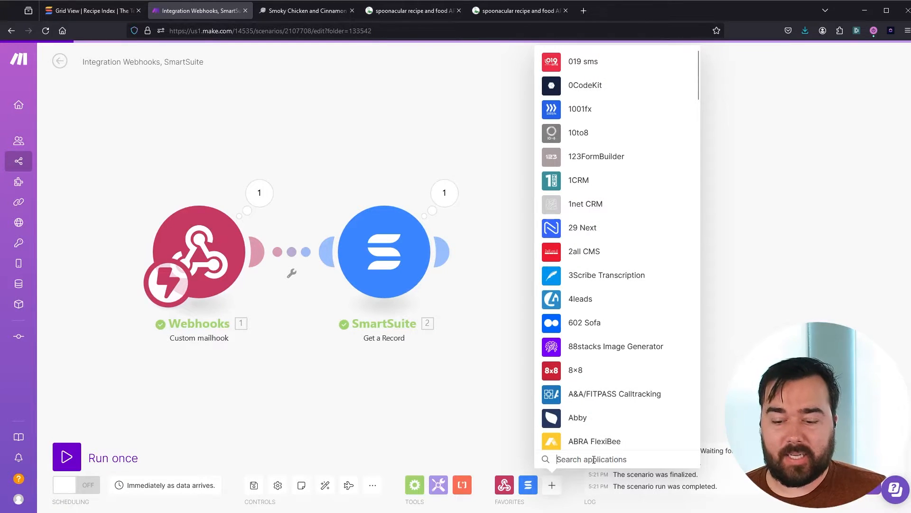
text(http)
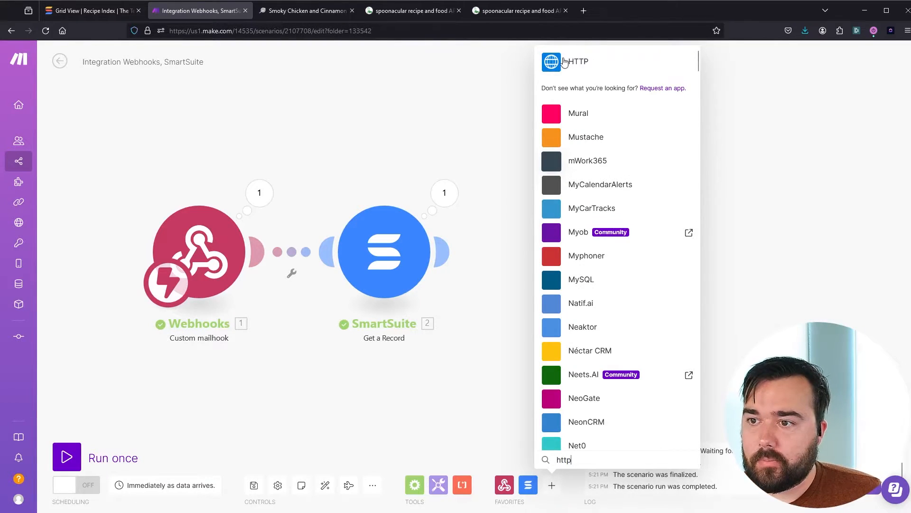
click(574, 72)
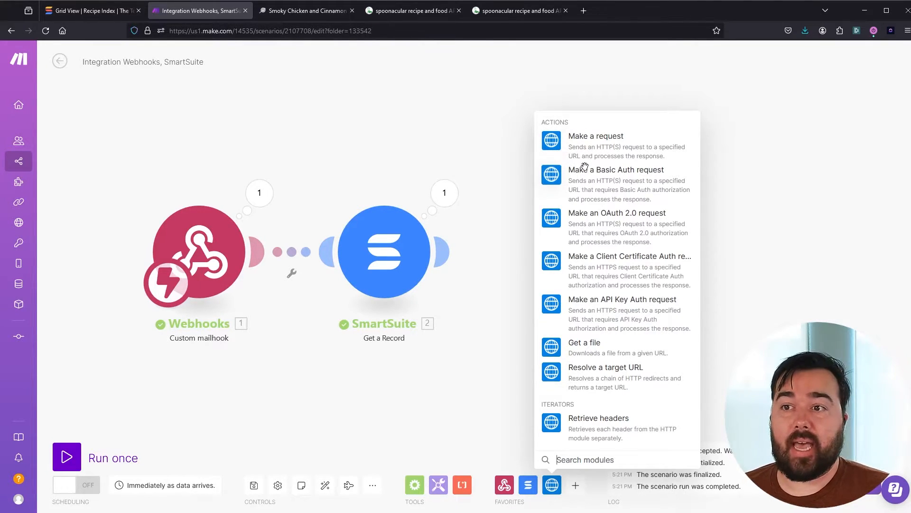
Step: Switch to the spoonacular site, view its overview page in a separate tab, and locate the API key on the console's Profile page
click(395, 10)
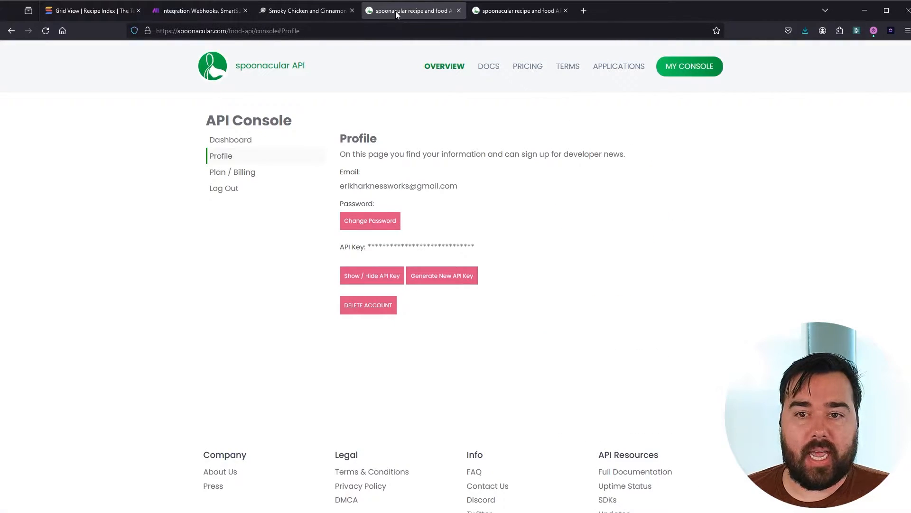
middle_click(250, 75)
click(546, 16)
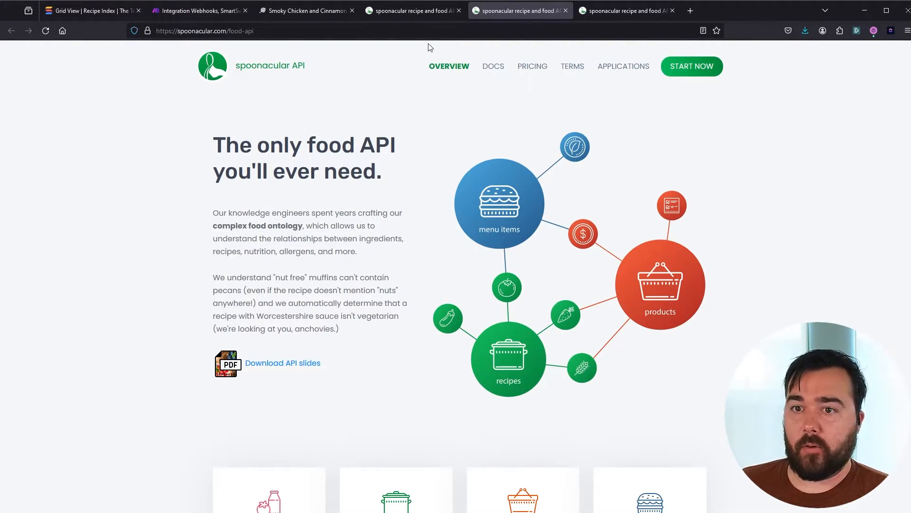
click(407, 13)
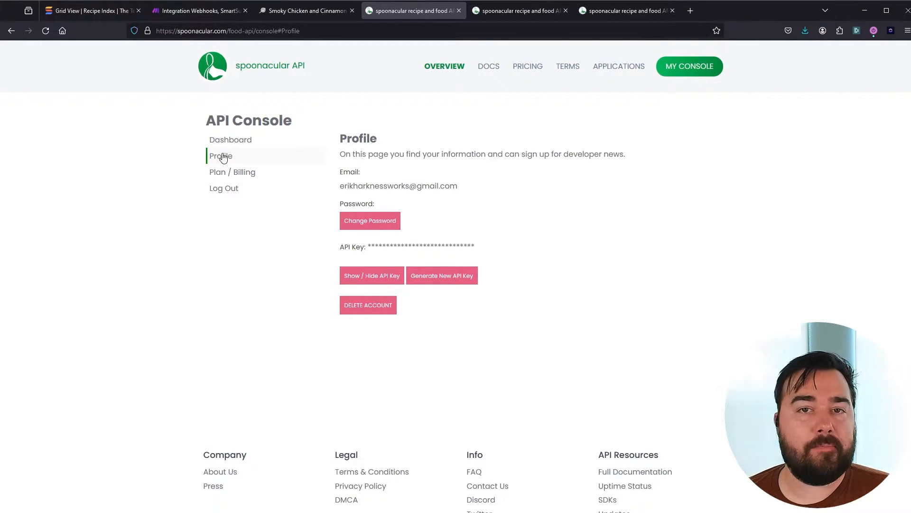
double_click(447, 246)
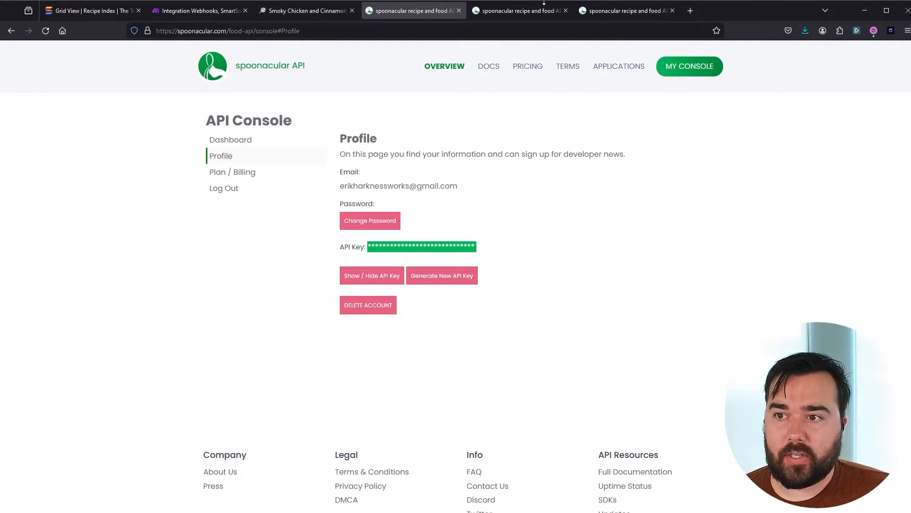
Step: Back in Make, add an HTTP Make an API Key Auth request module after SmartSuite and choose the Spoonacular API credentials
click(189, 13)
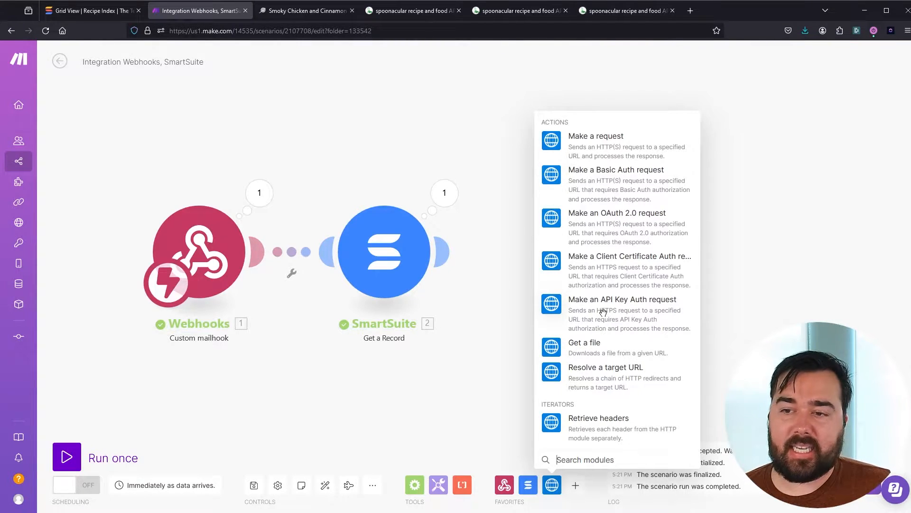
click(603, 312)
drag(543, 255, 567, 263)
click(567, 263)
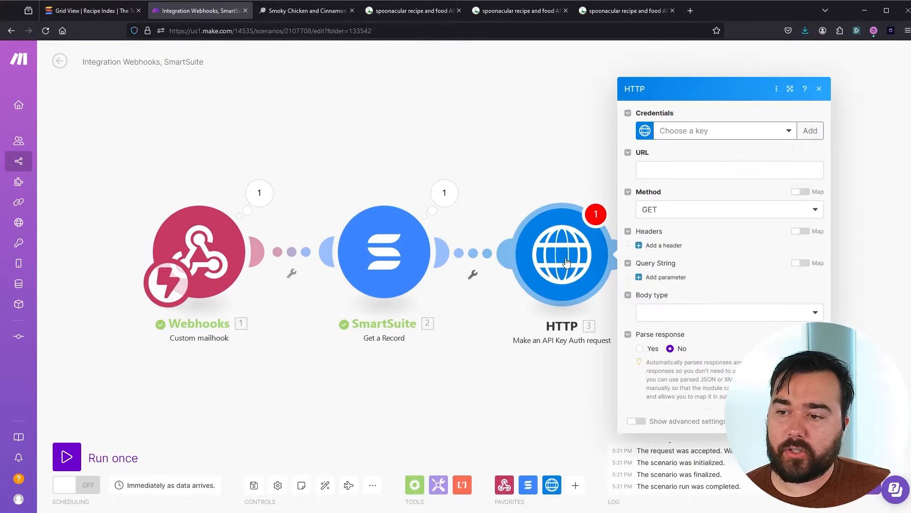
click(790, 132)
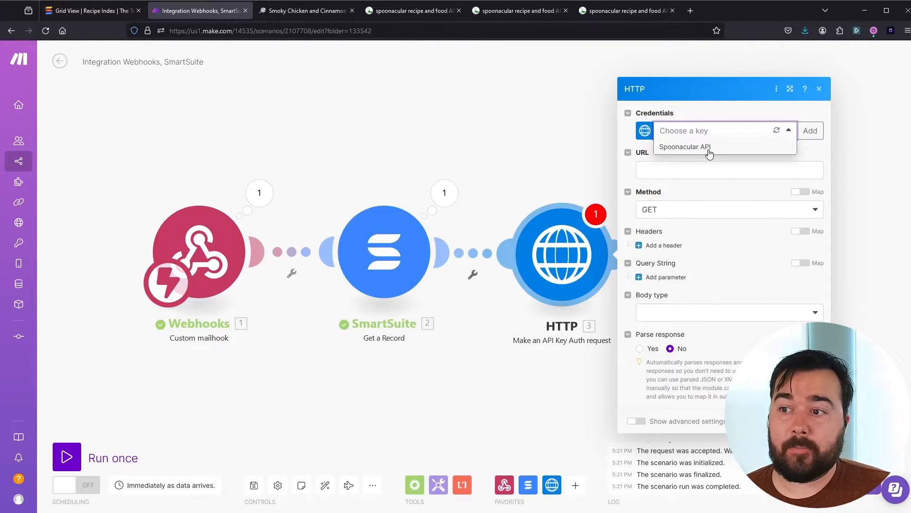
click(709, 152)
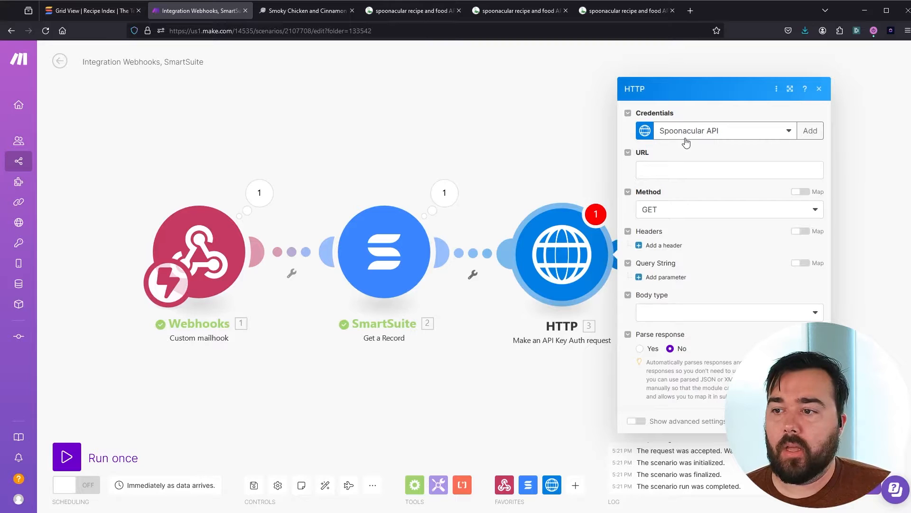
click(671, 173)
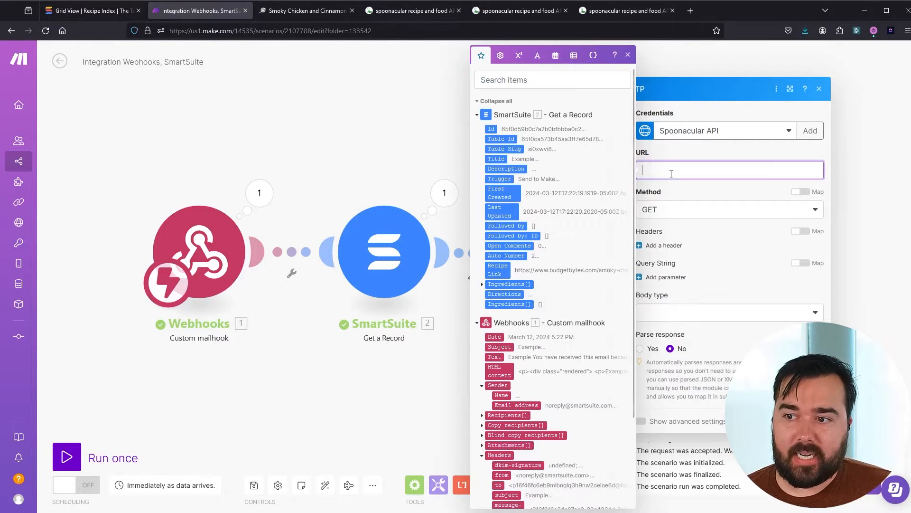
click(368, 104)
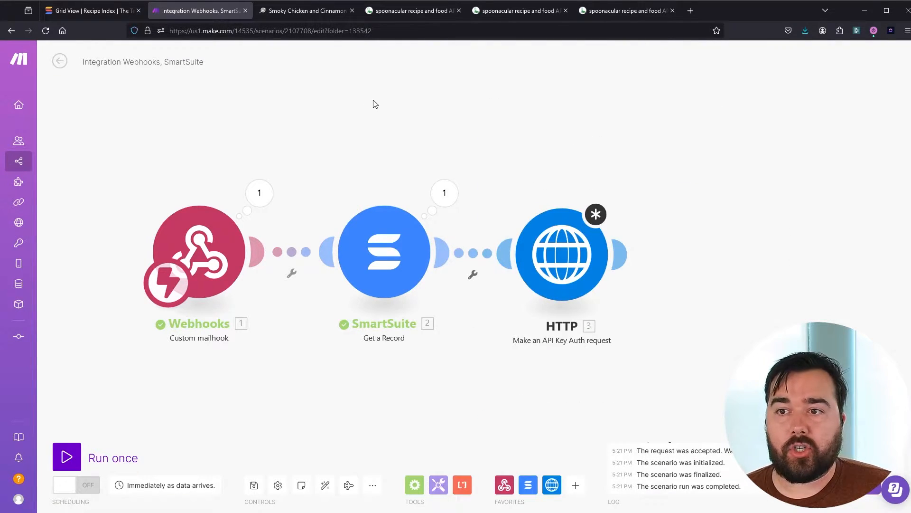
Step: Review the Extract Recipe from Website endpoint in the spoonacular docs and copy its example request address up to and including "url="
click(510, 13)
click(603, 13)
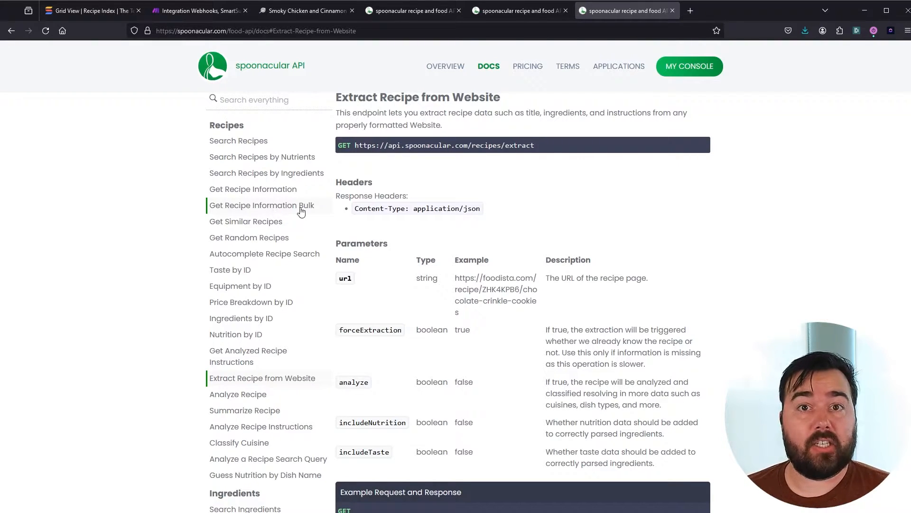
scroll(233, 212, down, 1)
scroll(529, 173, up, 2)
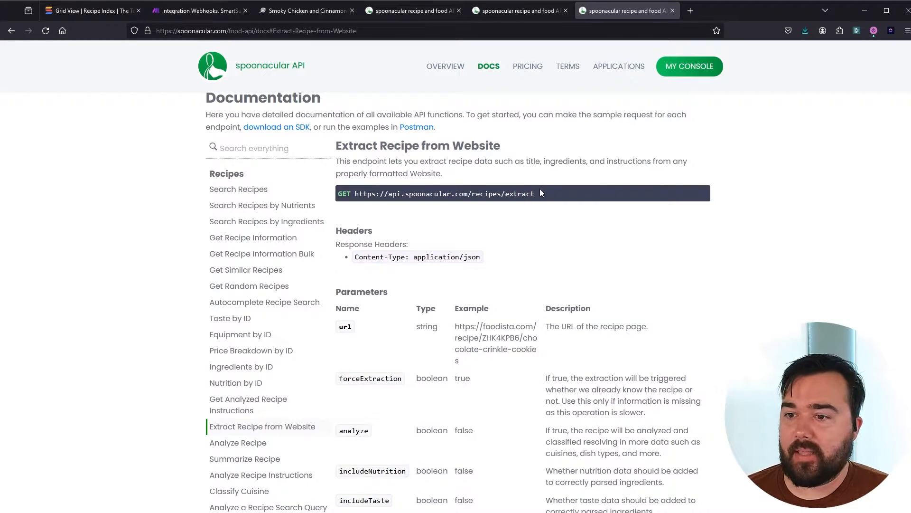
scroll(543, 191, down, 3)
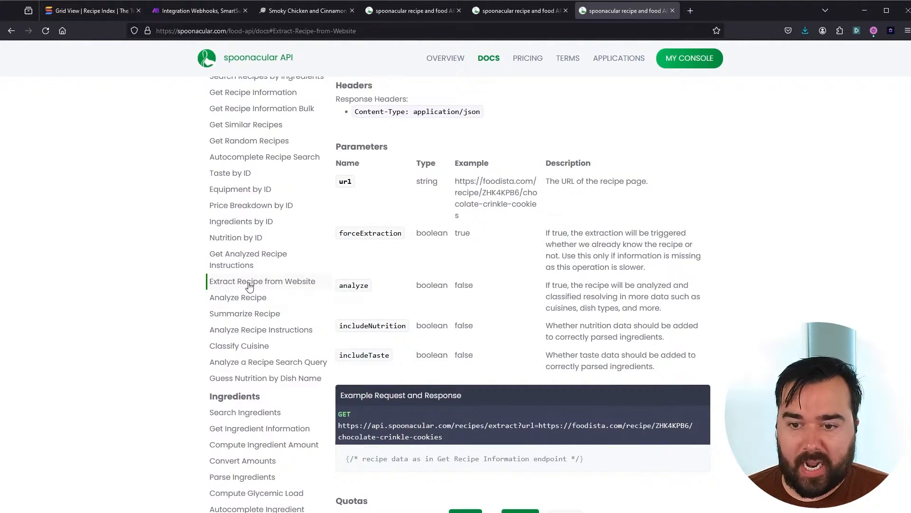
scroll(448, 437, up, 2)
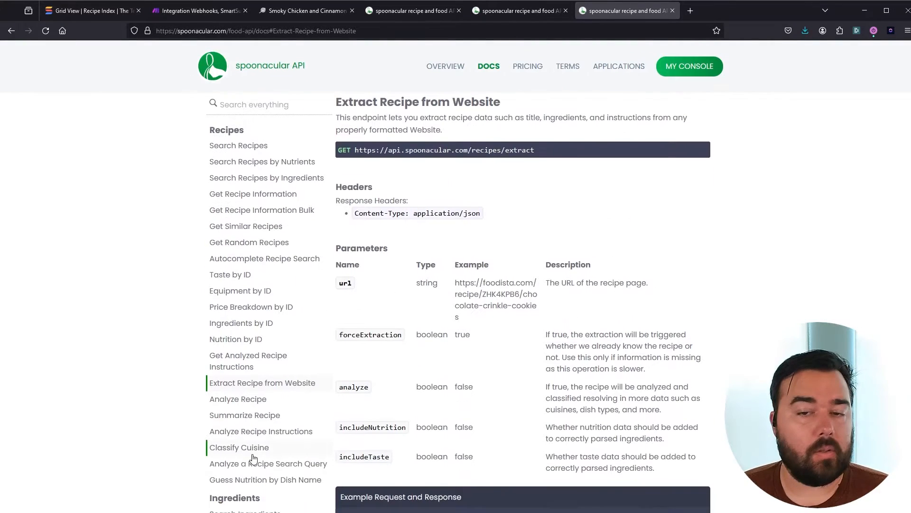
scroll(568, 288, up, 1)
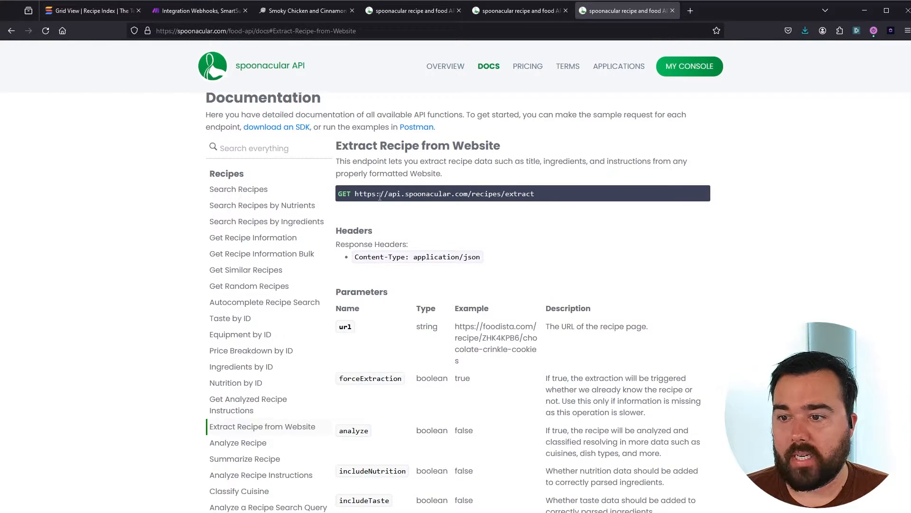
scroll(370, 196, down, 5)
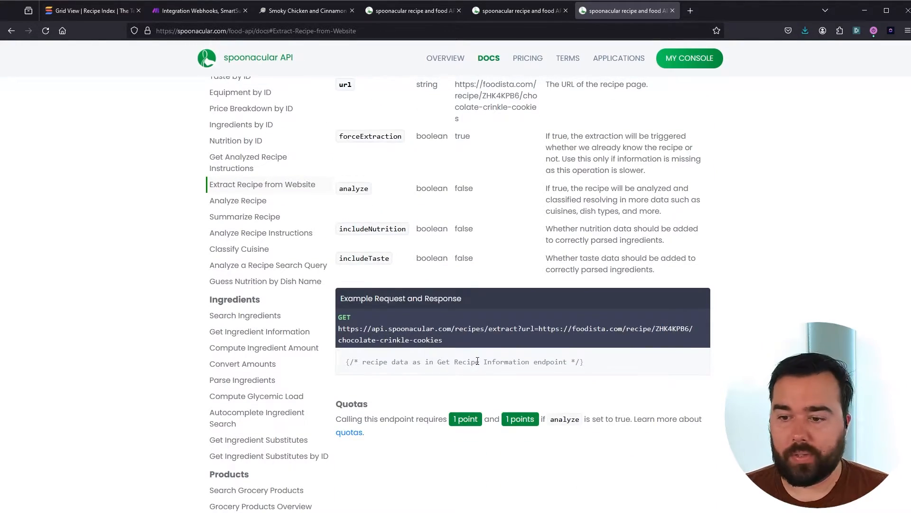
scroll(462, 216, up, 2)
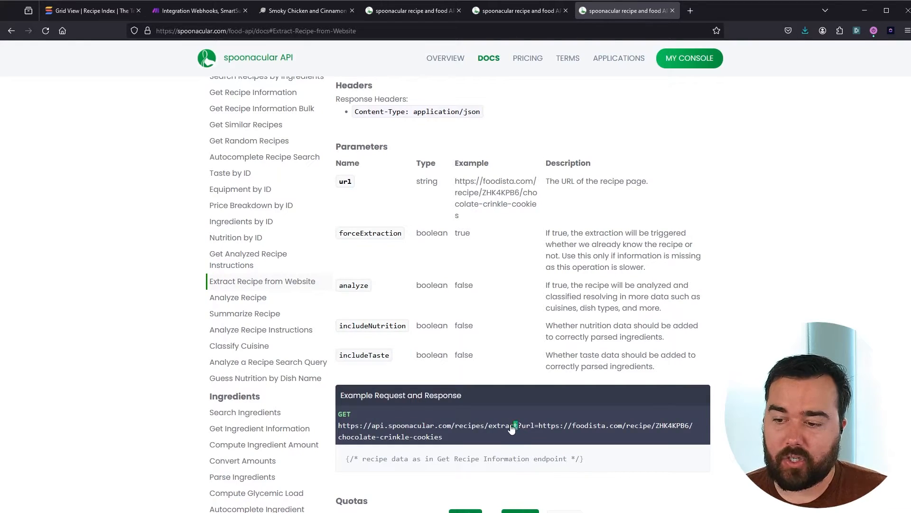
drag(539, 425, 345, 430)
key(ctrl+c)
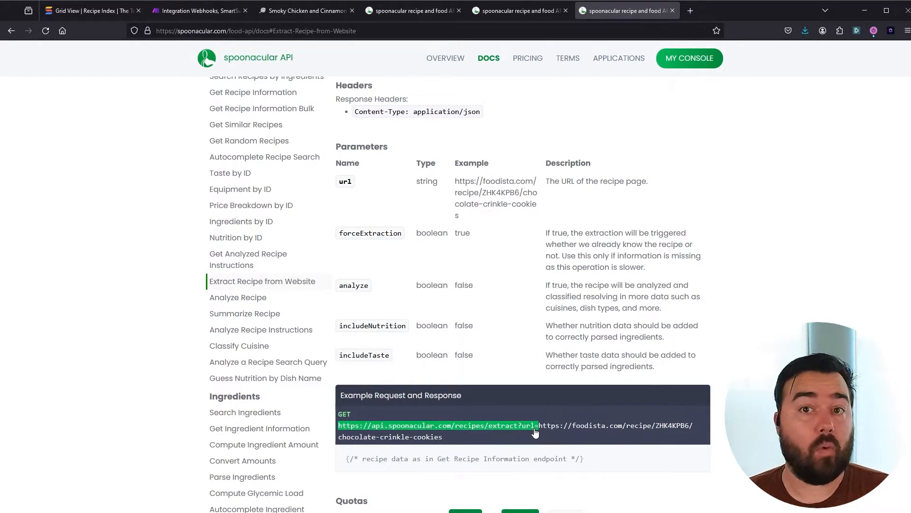
click(195, 11)
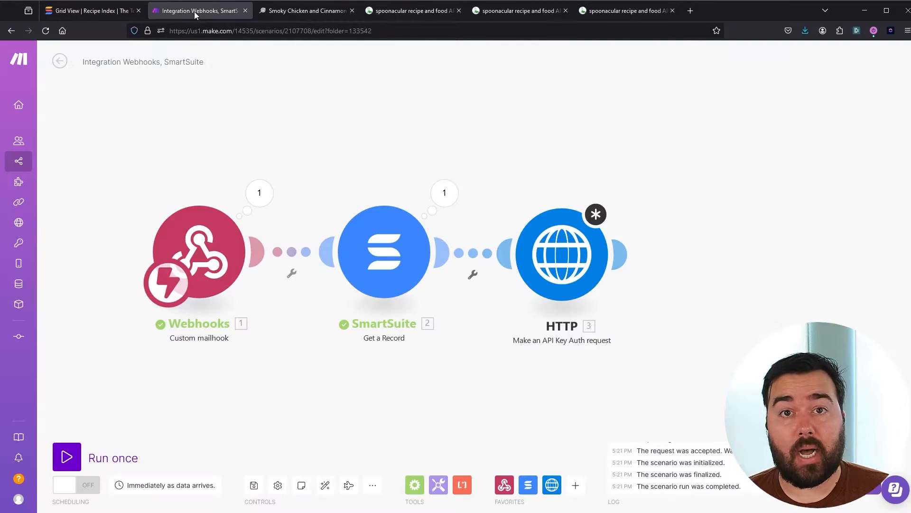
click(548, 255)
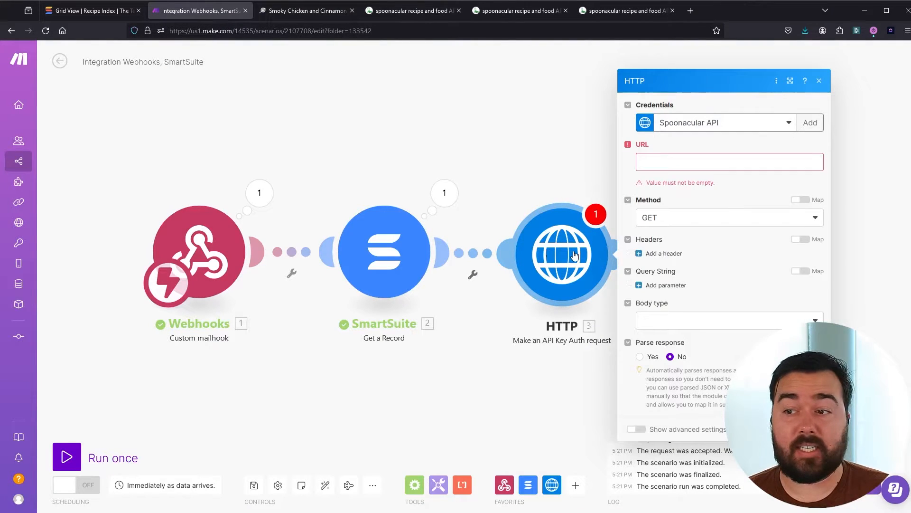
click(682, 165)
key(ctrl+v)
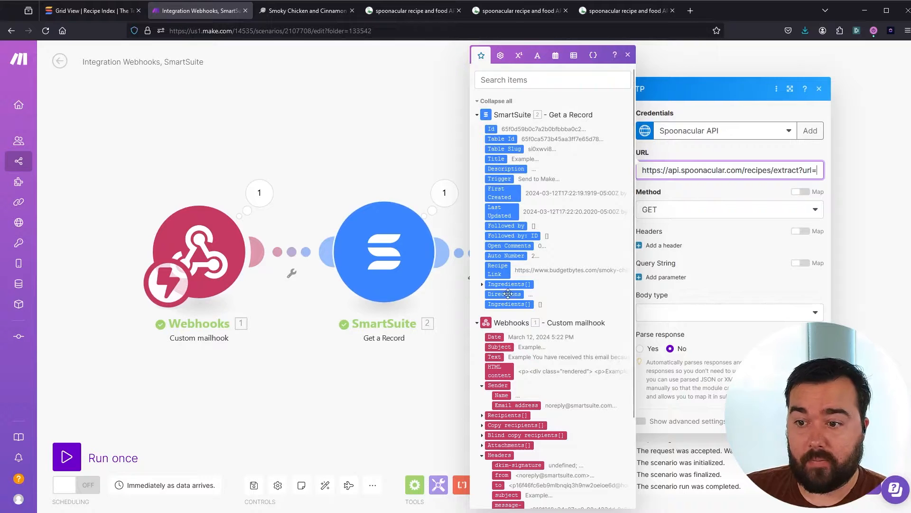
click(508, 80)
text(ecip)
key(BackSpace)
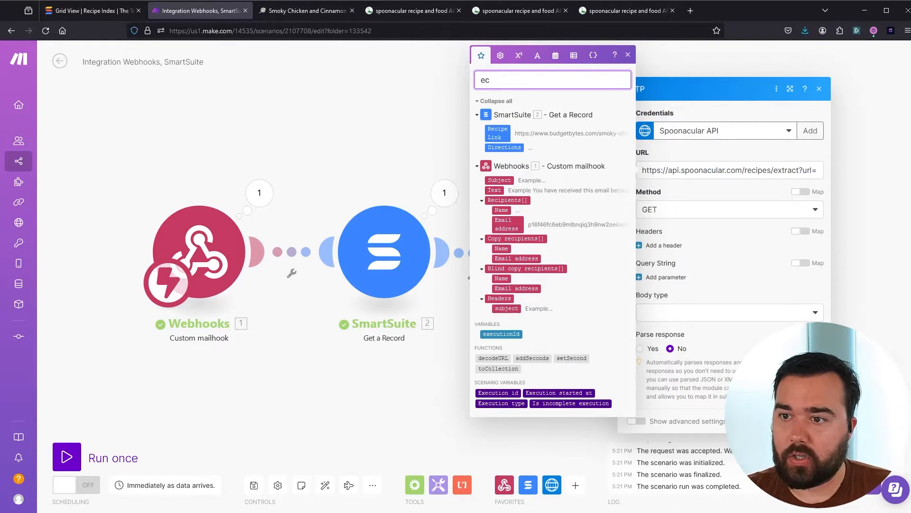
click(499, 136)
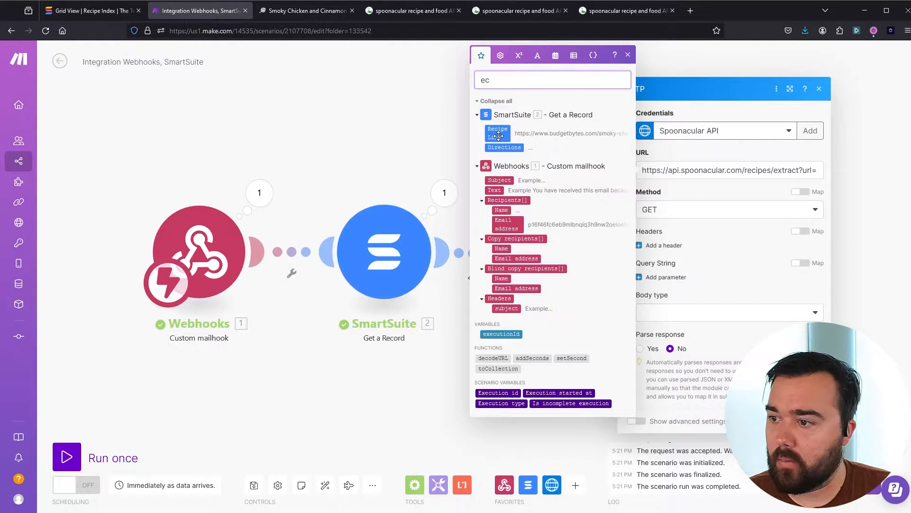
click(813, 171)
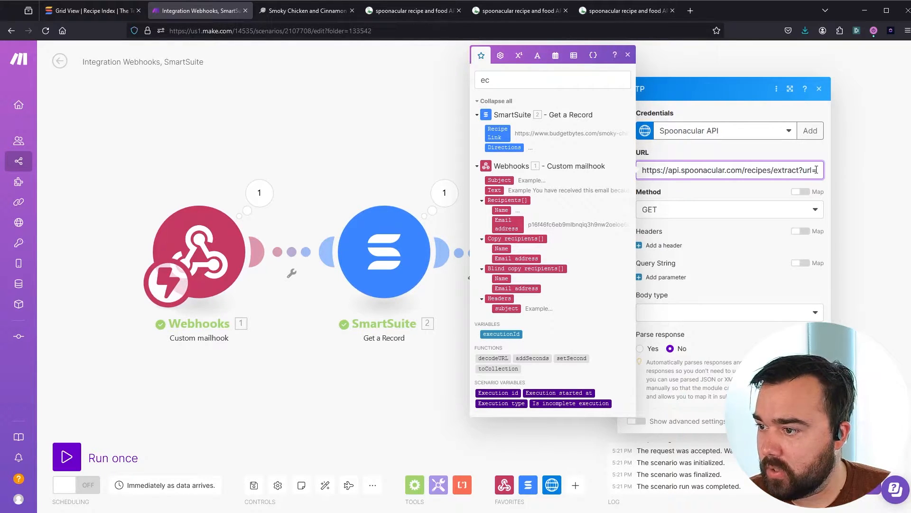
click(499, 137)
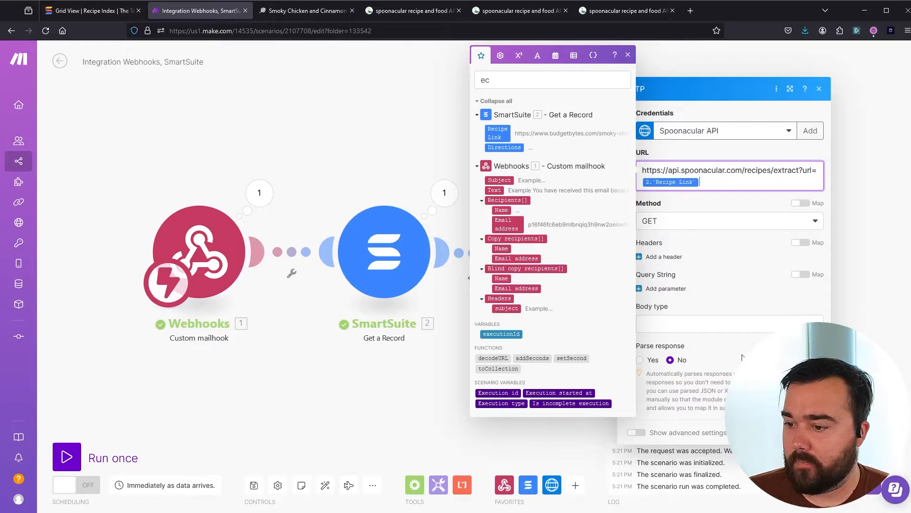
Step: Set the HTTP module's Parse response option to Yes and save the module settings
click(716, 357)
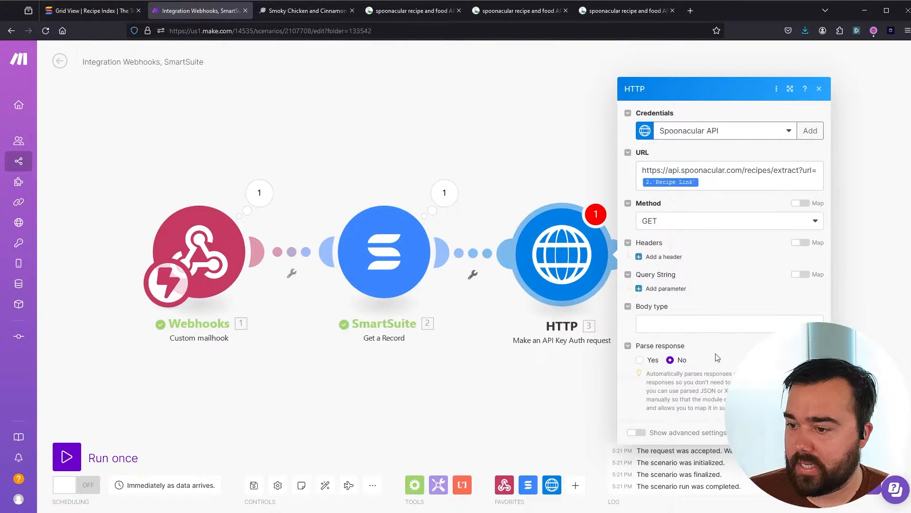
click(641, 356)
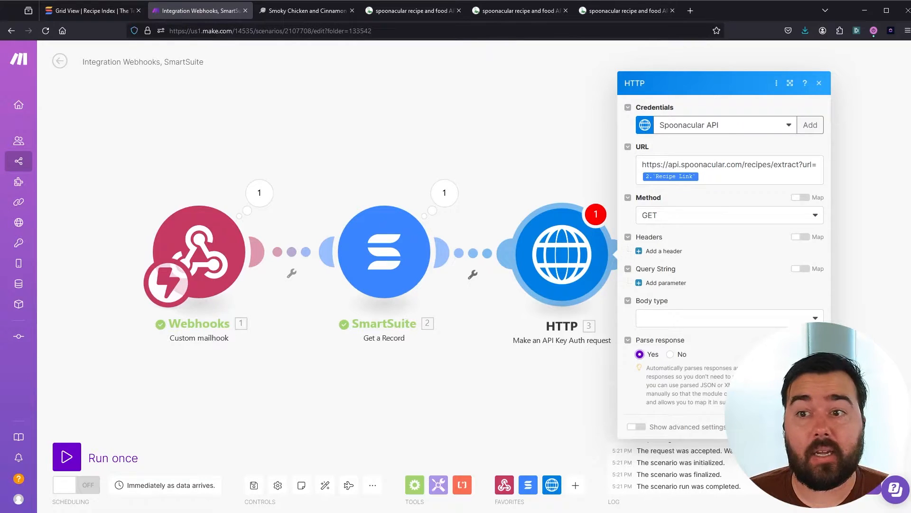
click(810, 426)
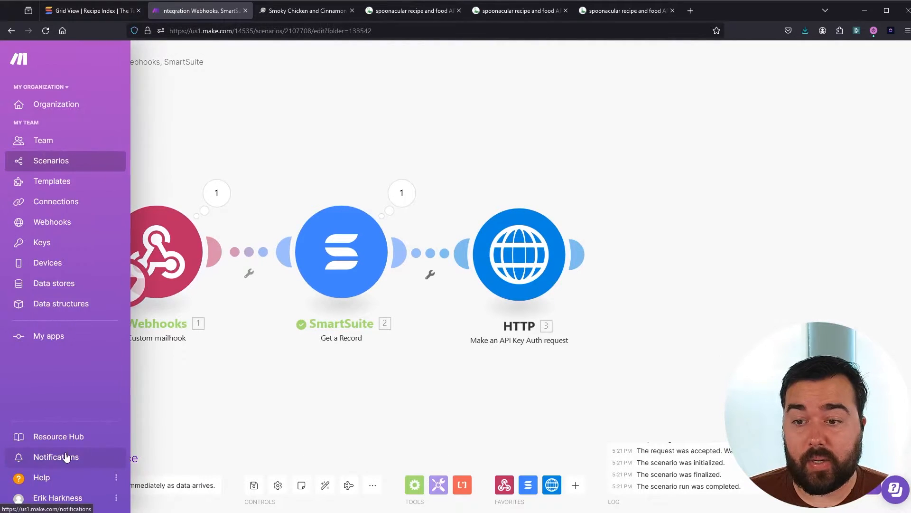
Step: Prepare a run of only the HTTP module, copying the recipe address from the SmartSuite output bundle into its Recipe Link value
right_click(521, 257)
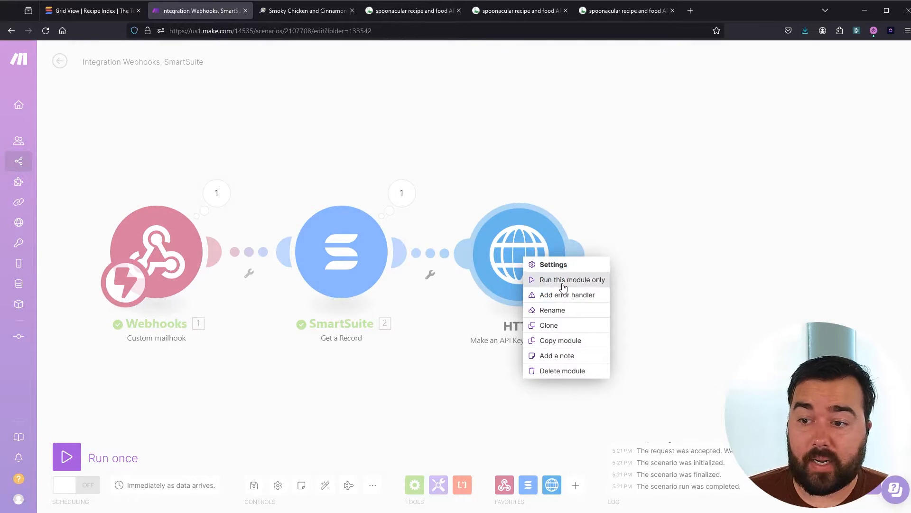
click(564, 283)
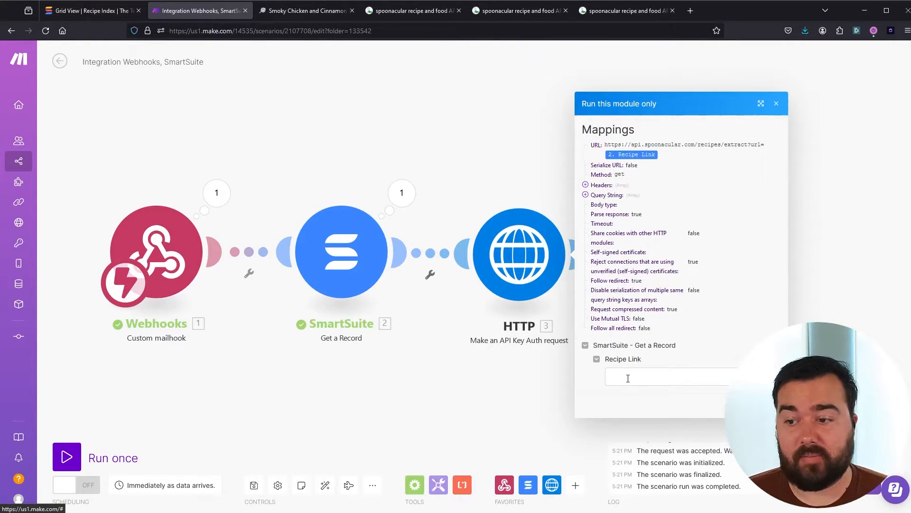
click(331, 270)
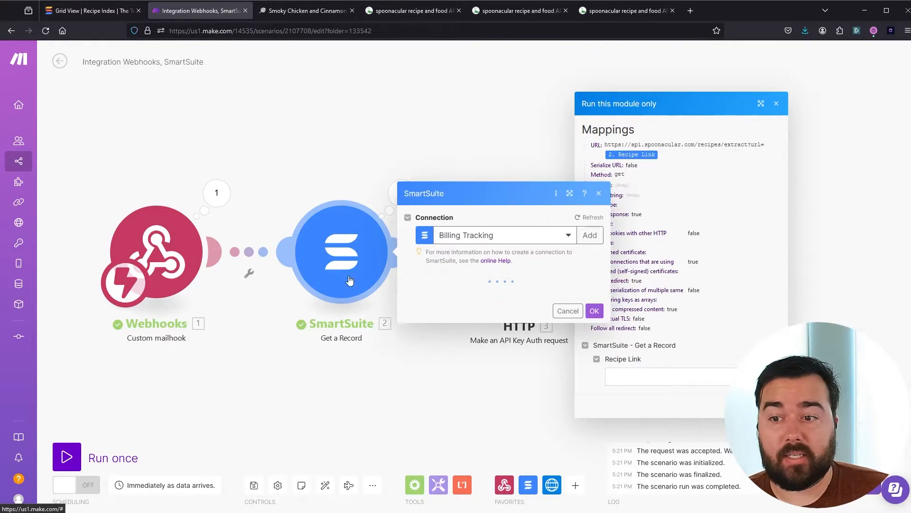
click(366, 148)
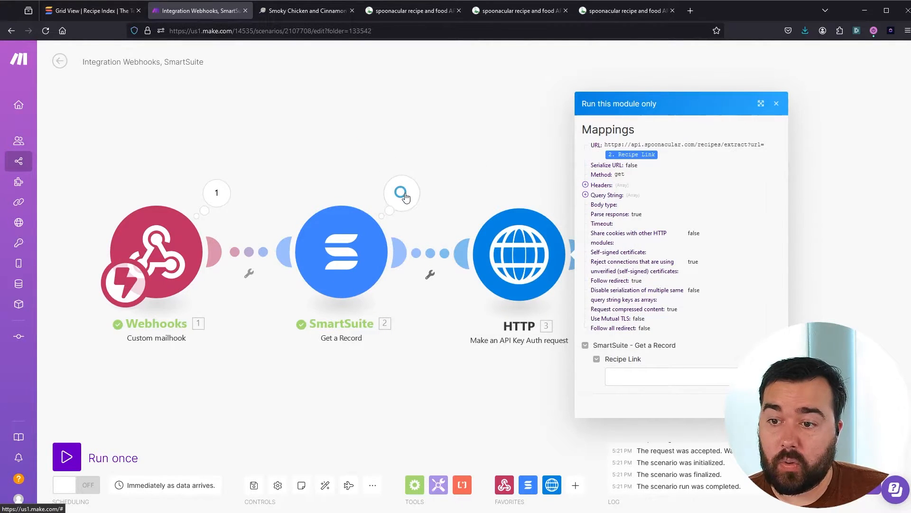
click(413, 204)
drag(618, 315, 499, 300)
click(679, 374)
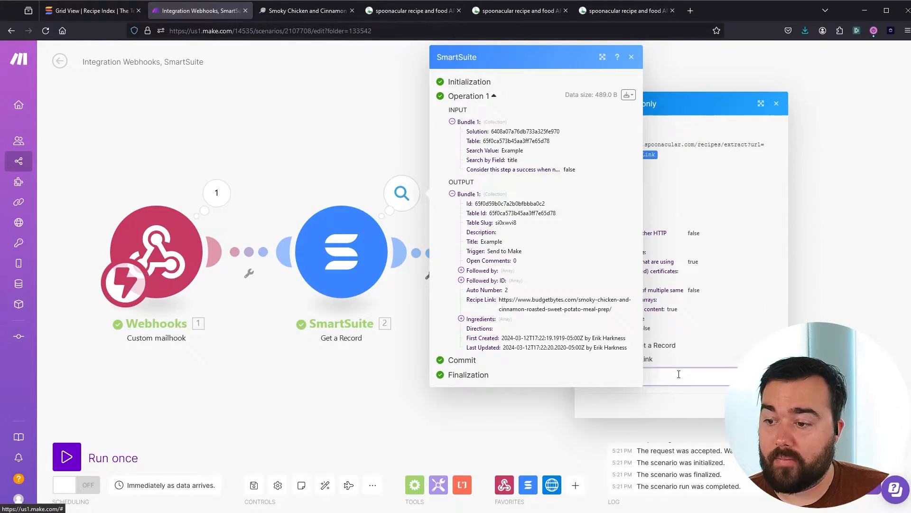
click(327, 412)
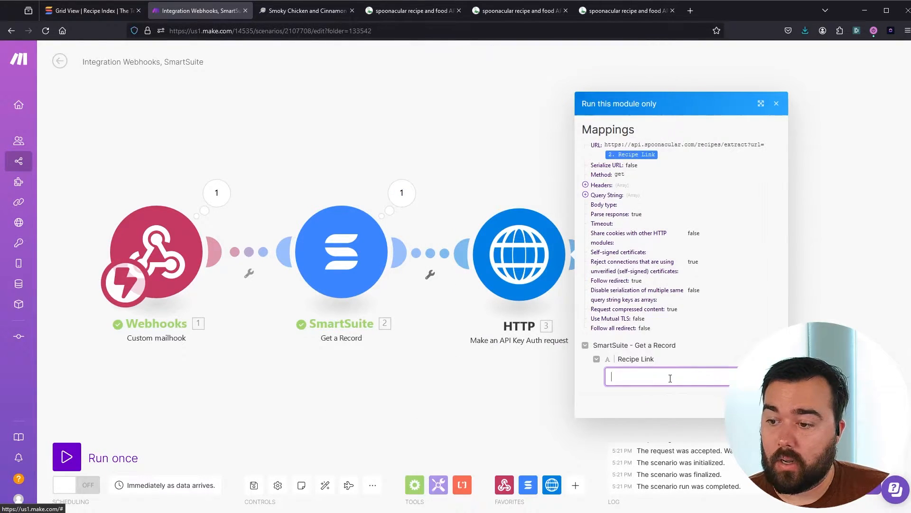
key(ctrl+v)
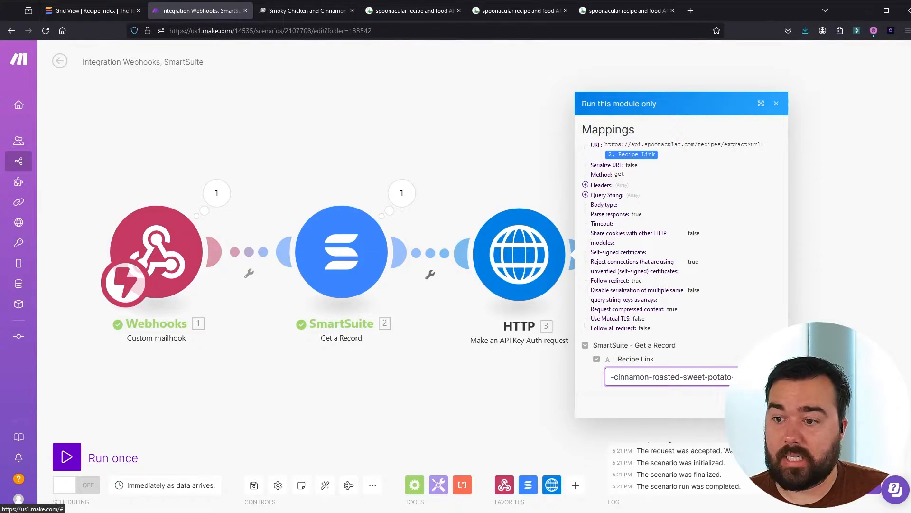
Step: Run the HTTP module alone and expand the Data collection in its output bundle
click(767, 403)
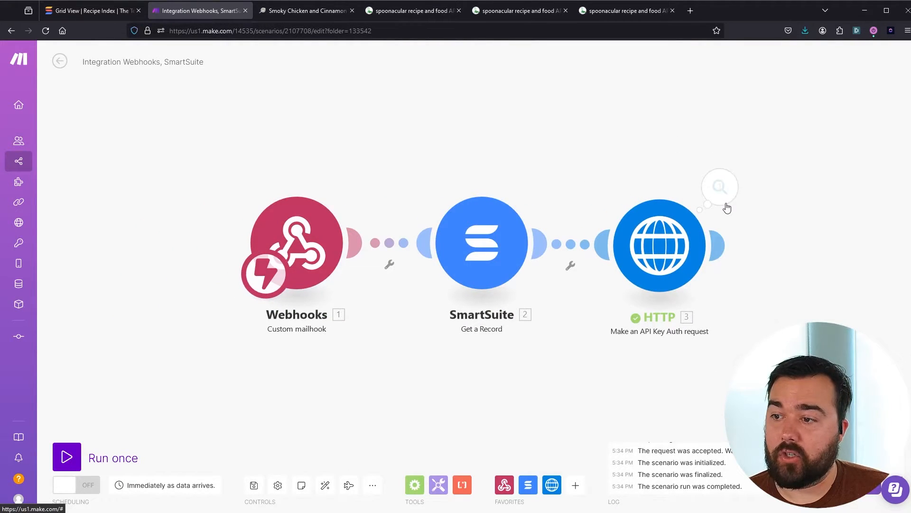
click(733, 172)
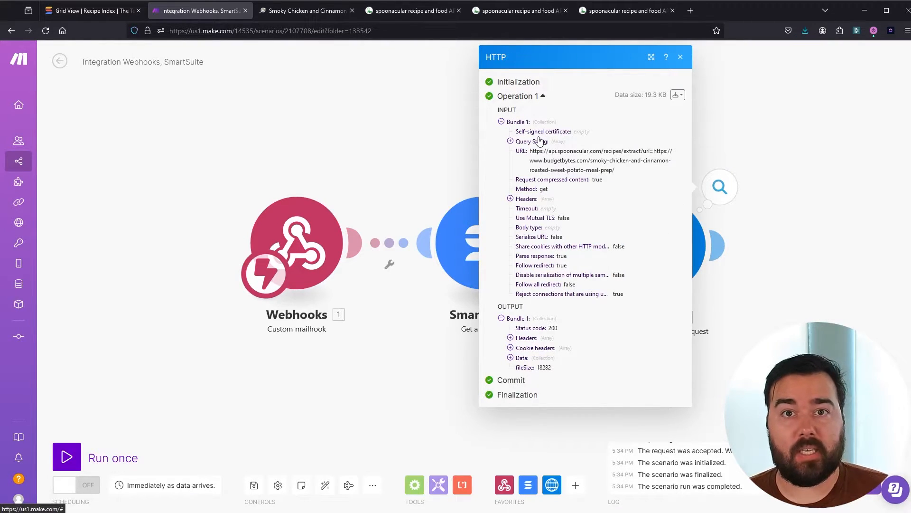
click(511, 359)
scroll(577, 320, down, 4)
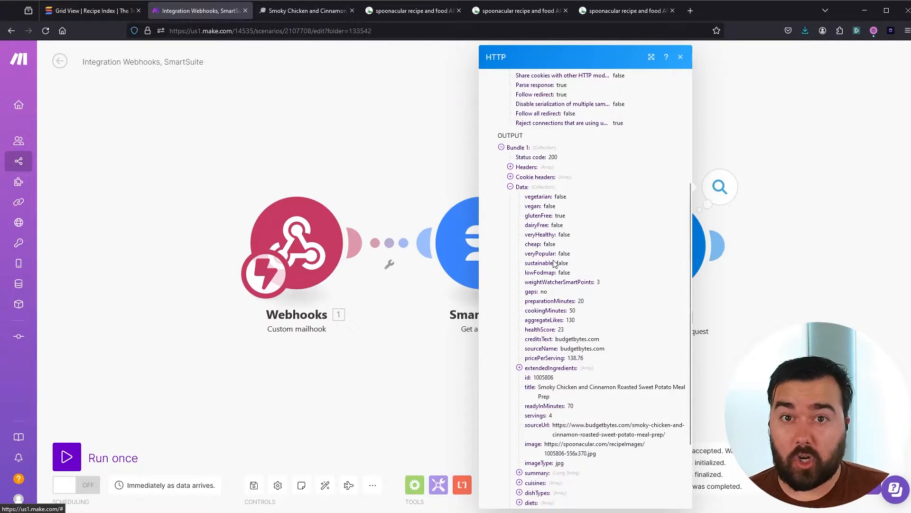
scroll(553, 260, down, 1)
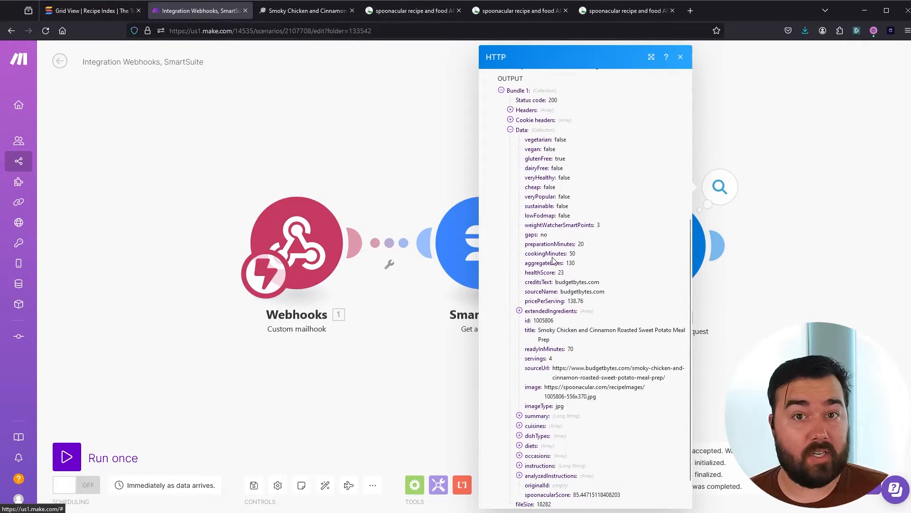
Step: Examine the first extendedIngredients item in the HTTP output, focusing on its original field, and close the output
click(519, 311)
click(528, 321)
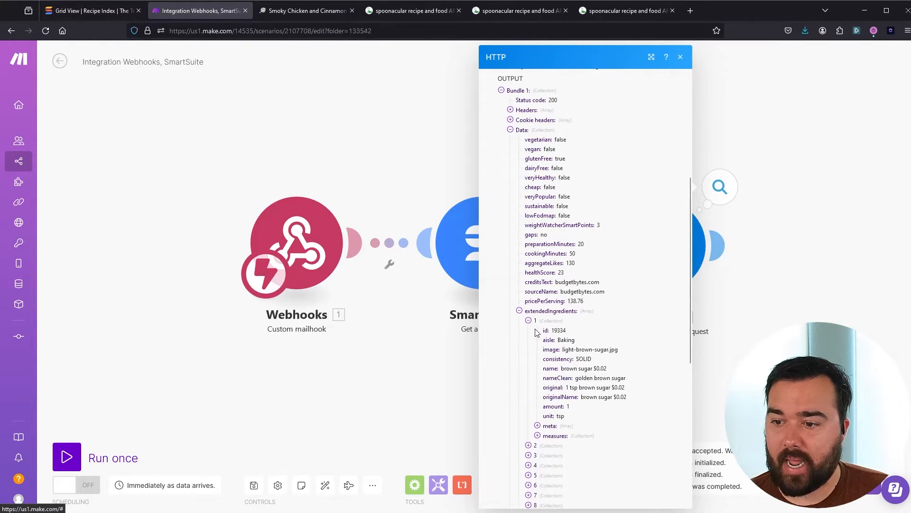
scroll(573, 383, down, 2)
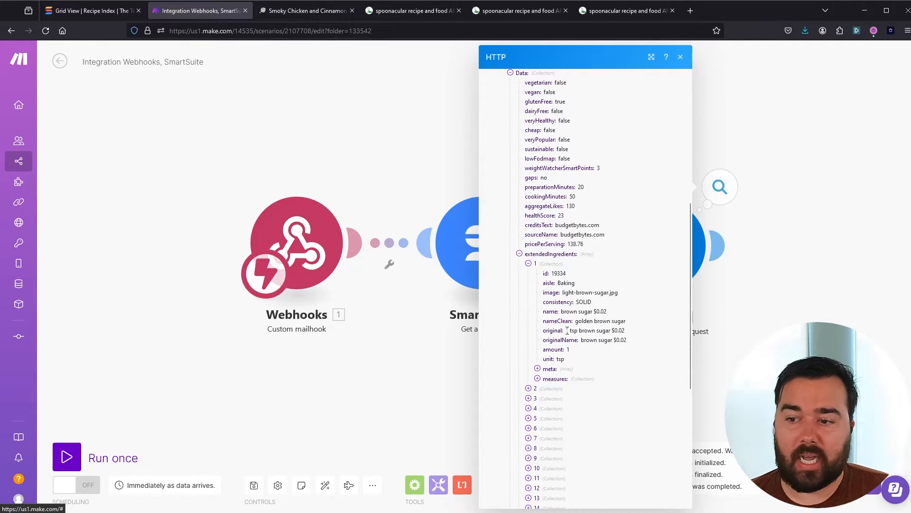
drag(567, 331, 635, 333)
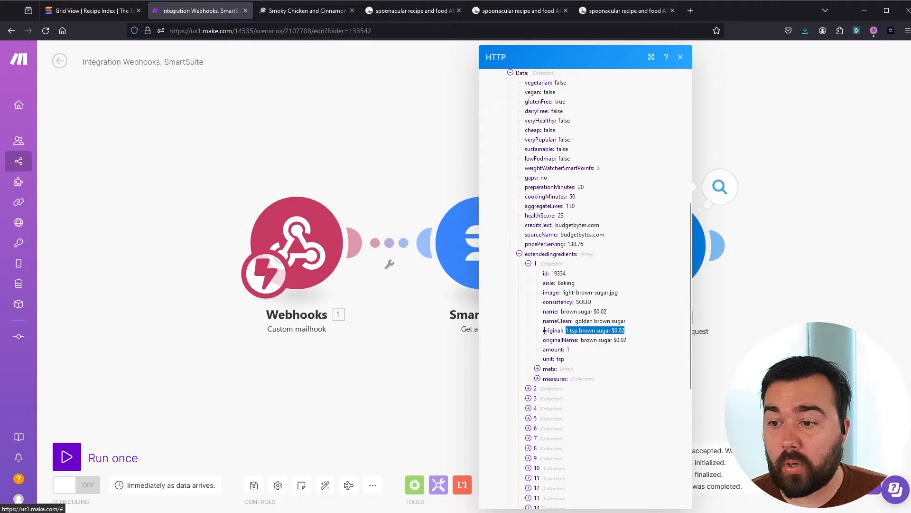
drag(544, 329, 629, 335)
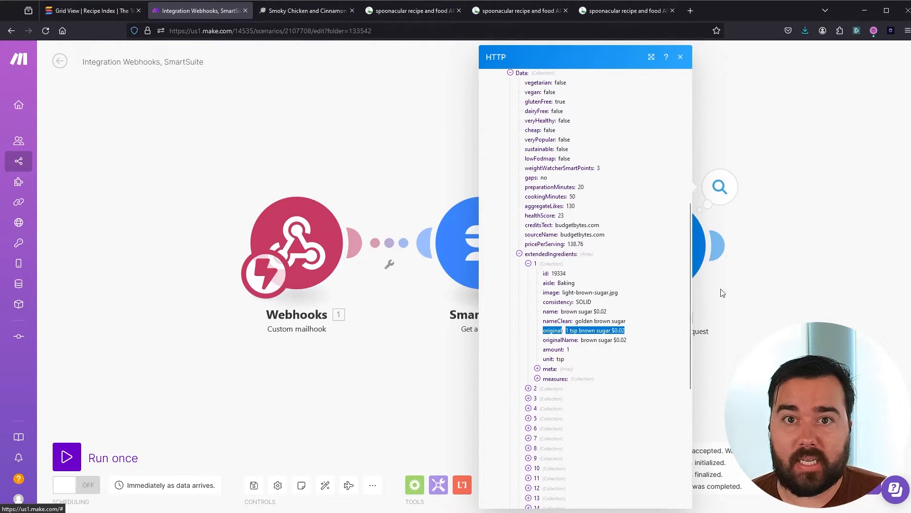
click(839, 282)
Step: Add a Tools Set variable module and connect it after the HTTP module
drag(839, 282, 674, 270)
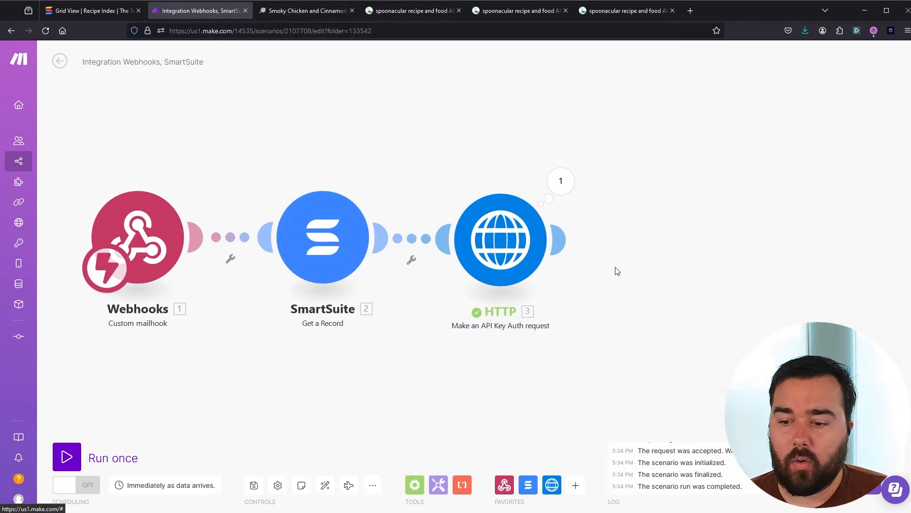
click(437, 487)
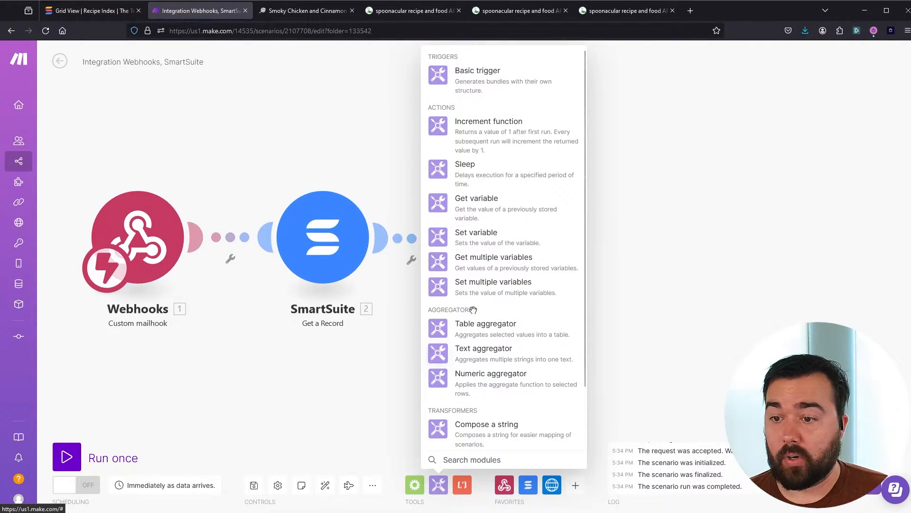
click(478, 237)
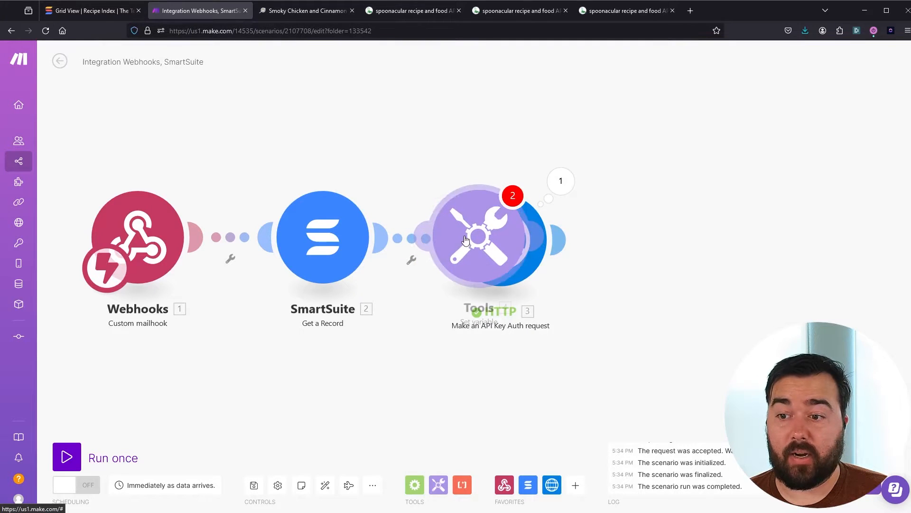
drag(549, 274, 687, 239)
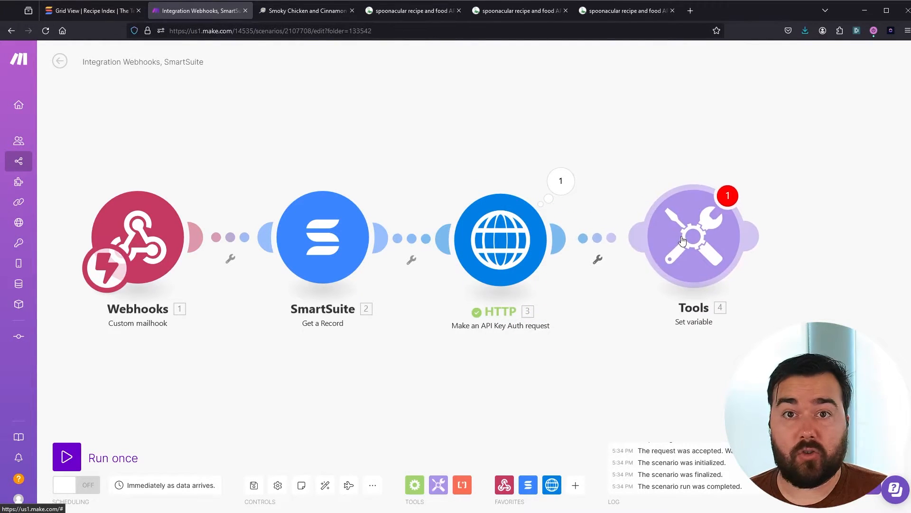
Step: Open the Set variable module's settings and name the variable Ingredients
click(683, 243)
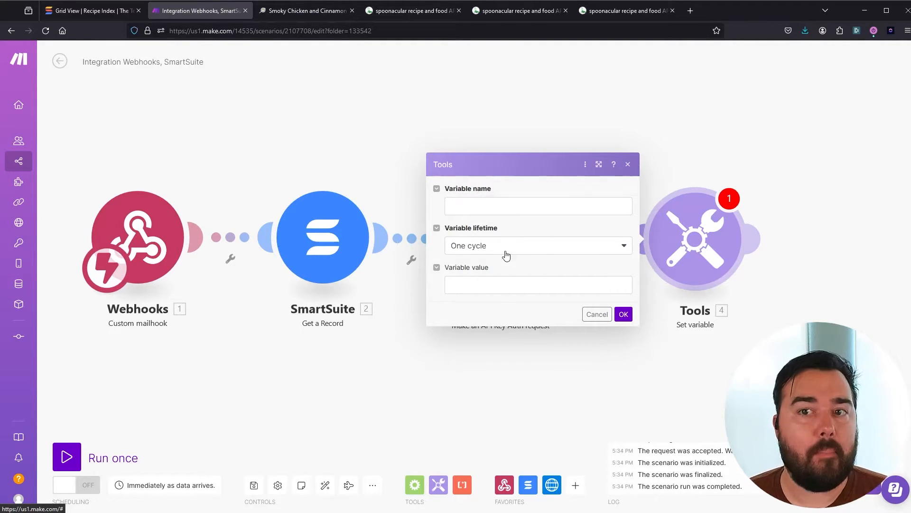
click(480, 203)
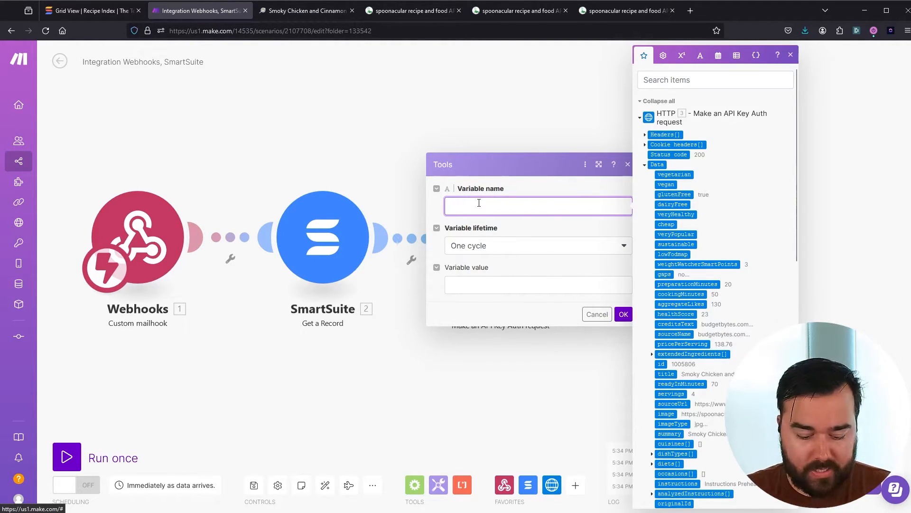
text(Ingreg)
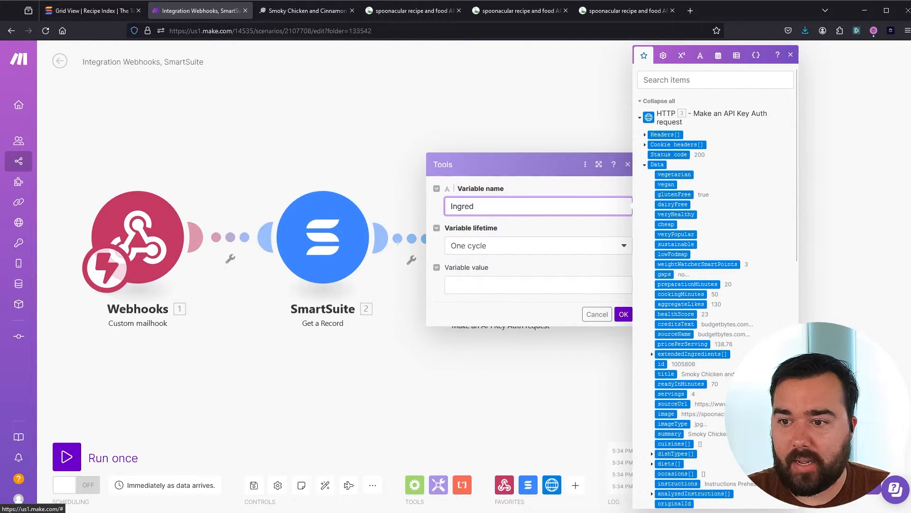
key(BackSpace)
text(dients)
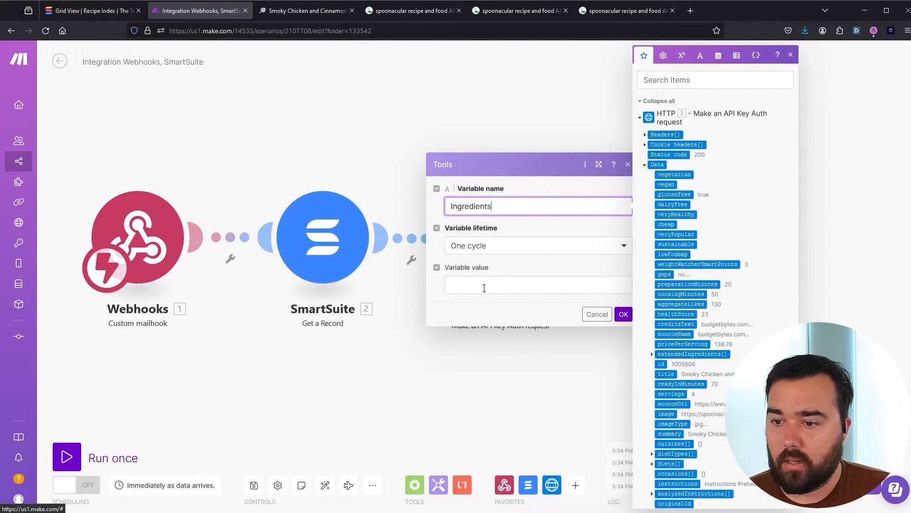
Step: Insert the map array function as the variable's value, with the HTTP data's extendedIngredients[] as its complex array
click(484, 289)
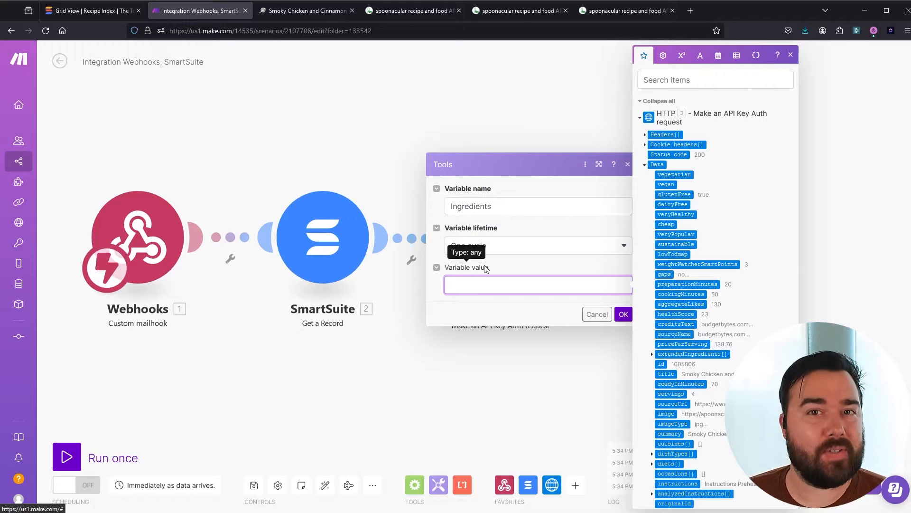
click(737, 56)
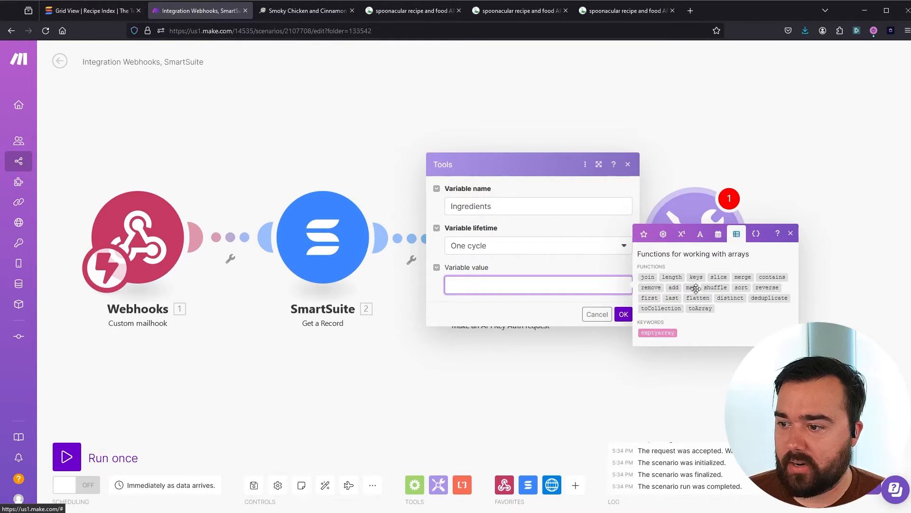
mouse_move(692, 287)
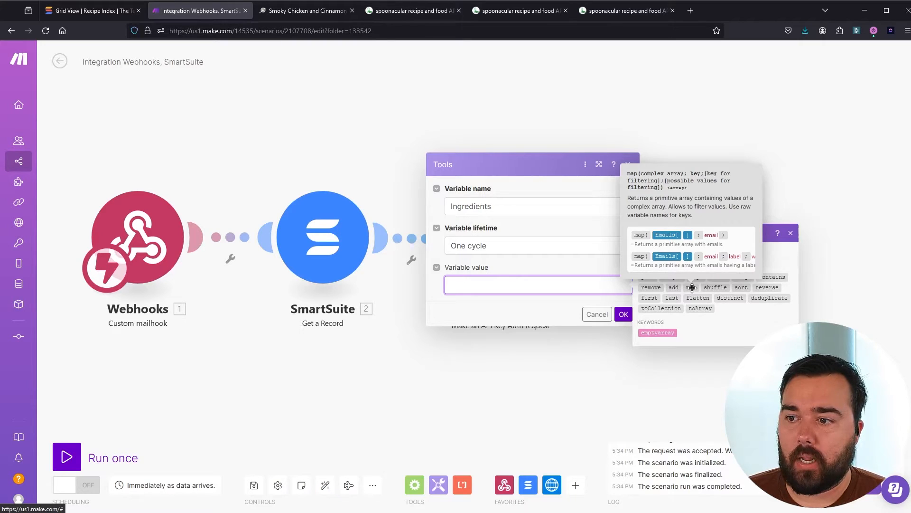
click(692, 287)
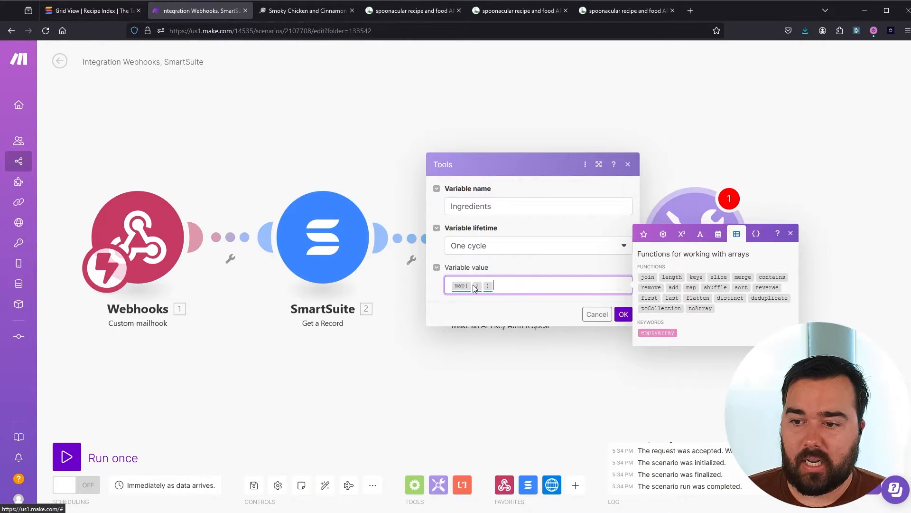
mouse_move(473, 286)
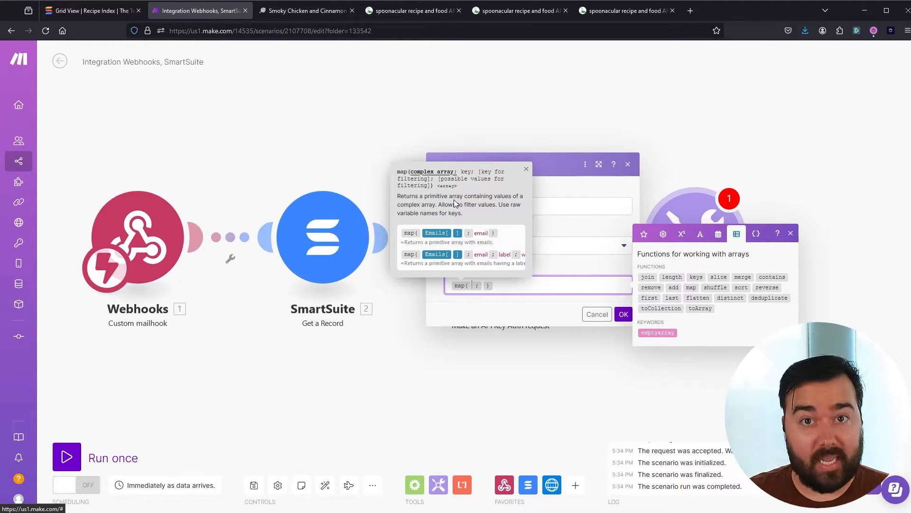
click(644, 235)
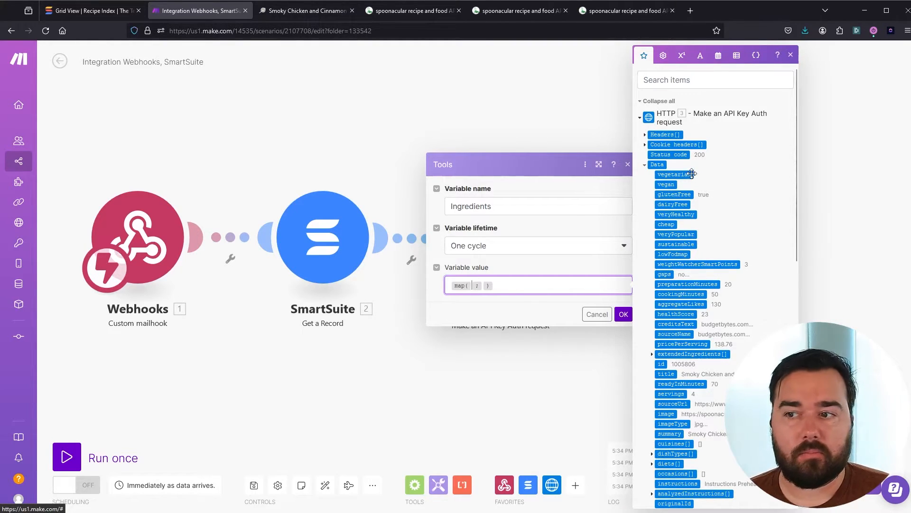
scroll(694, 175, down, 3)
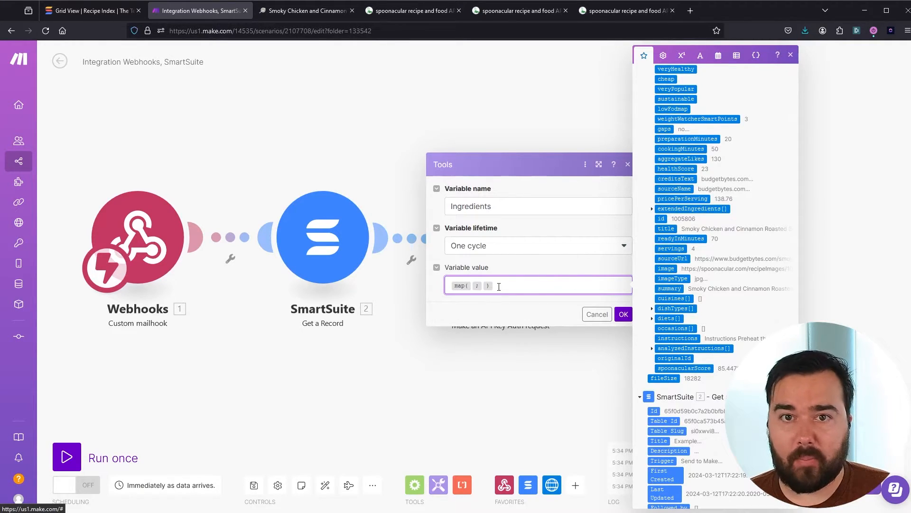
click(681, 209)
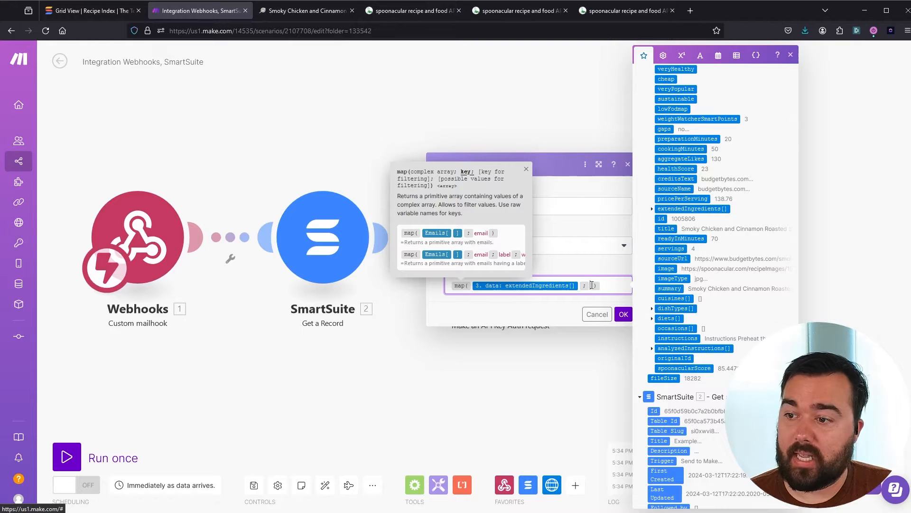
Step: Enter orignial as the map function's key, check the fields under extendedIngredients[] and save the module settings
text(oor)
key(BackSpace)
key(BackSpace)
text(rign)
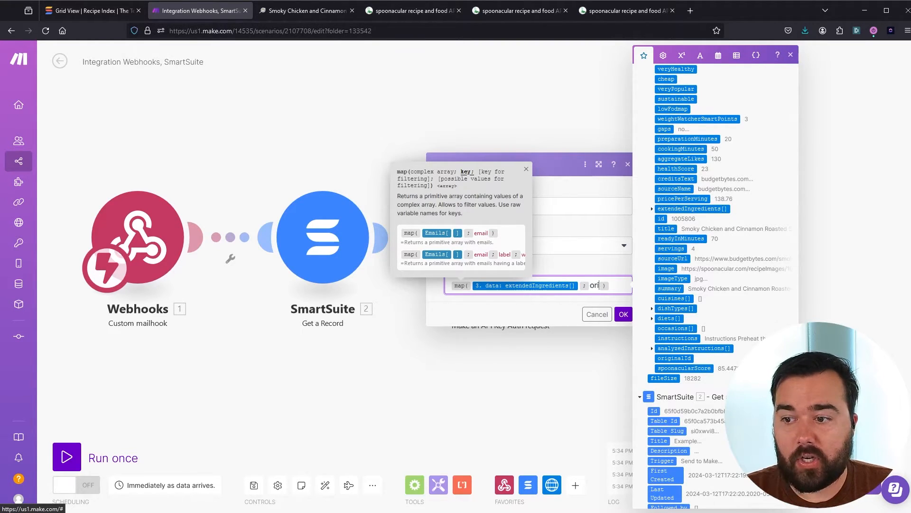
text(ial)
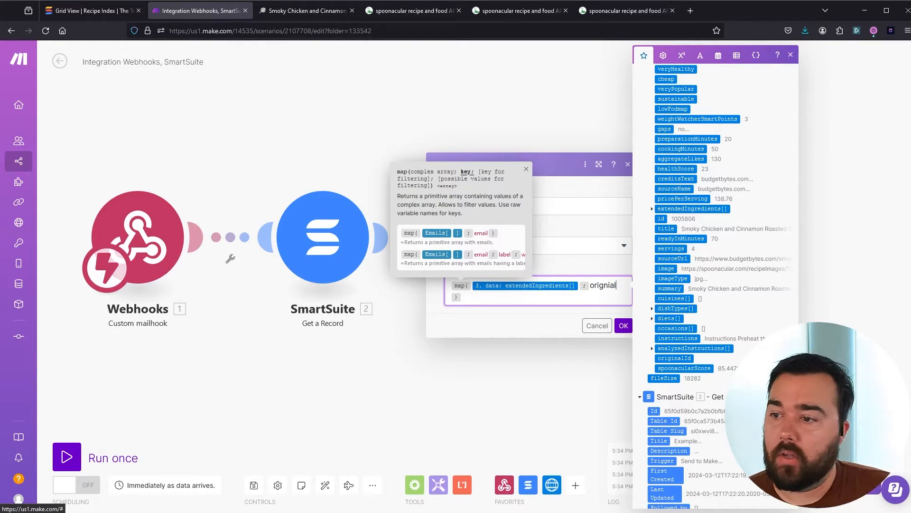
click(652, 212)
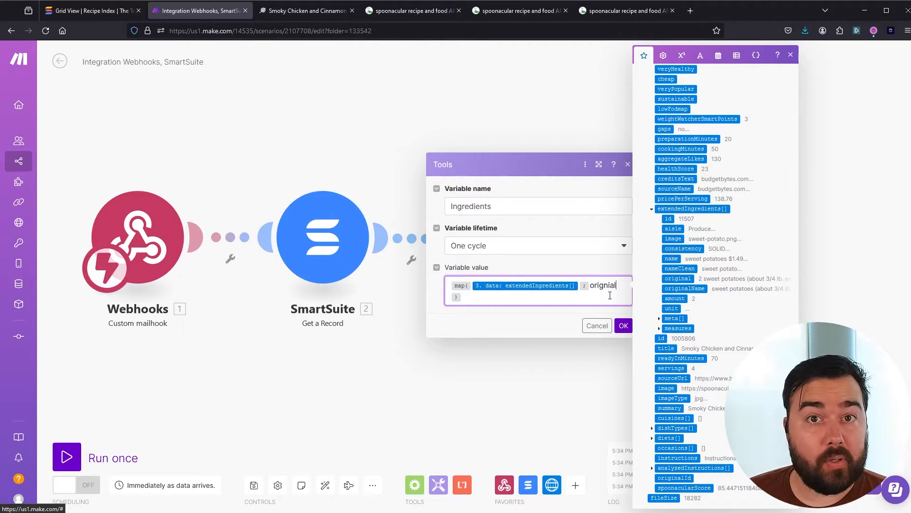
click(623, 326)
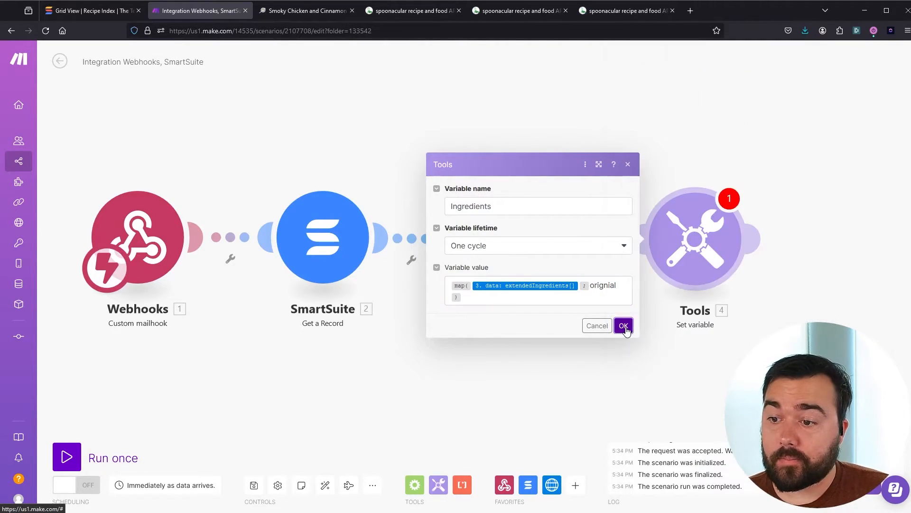
Step: Add a Flow Control Iterator after the Set variable module, map the Ingredients variable as its array and save
scroll(641, 332, right, 5)
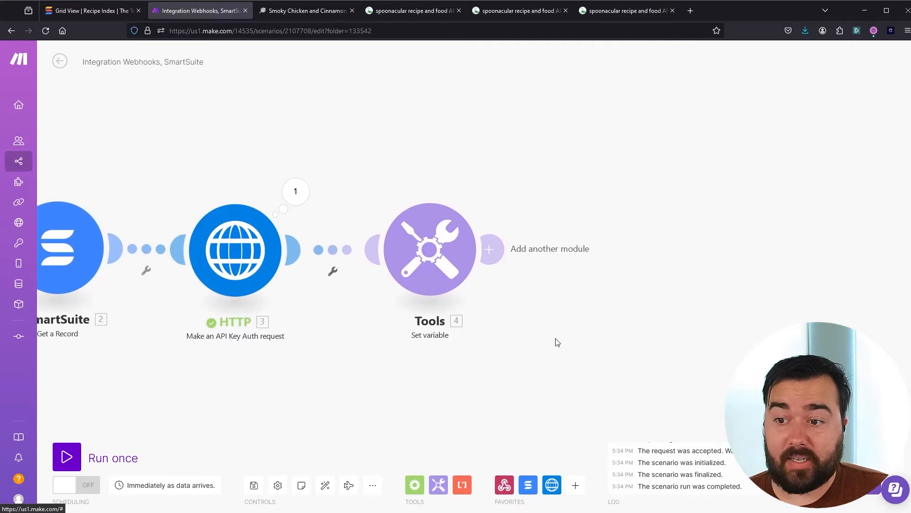
click(416, 485)
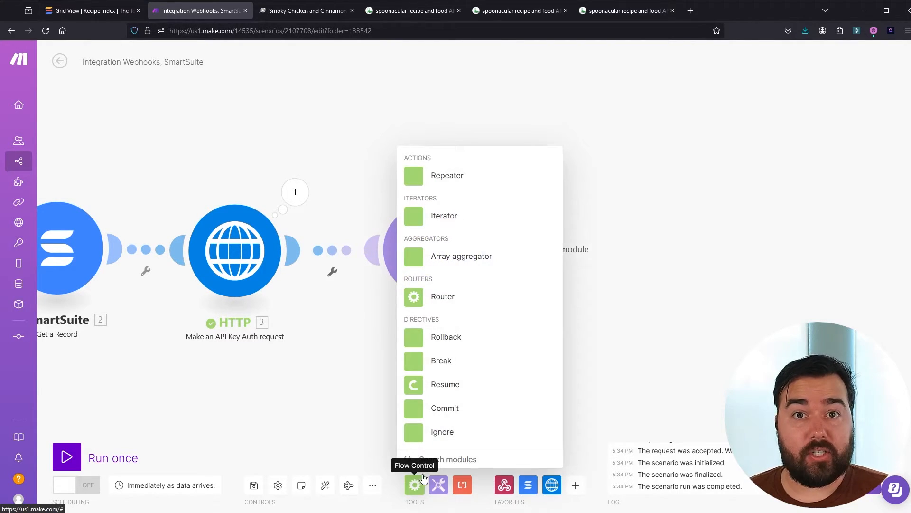
click(434, 224)
click(594, 249)
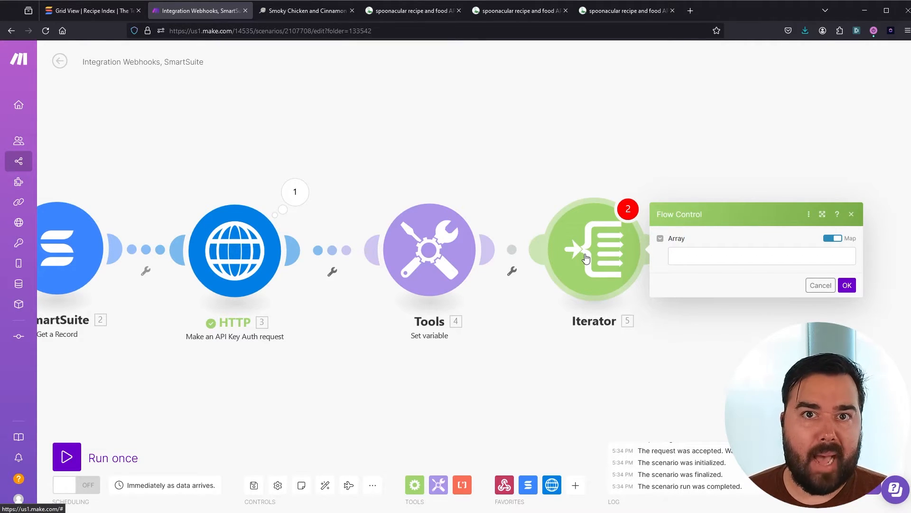
click(723, 255)
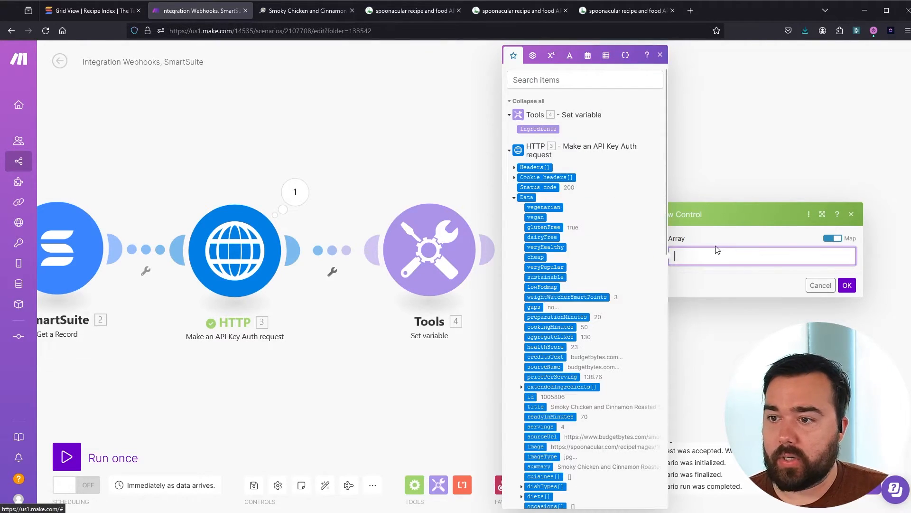
click(545, 128)
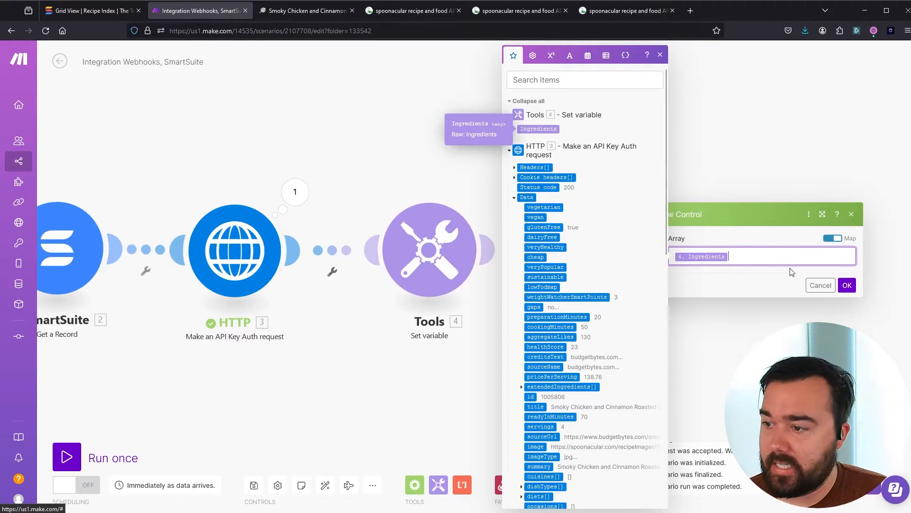
click(848, 286)
Step: Add a Flow Control Array aggregator after the Iterator and close its settings without configuring them
drag(731, 351, 531, 361)
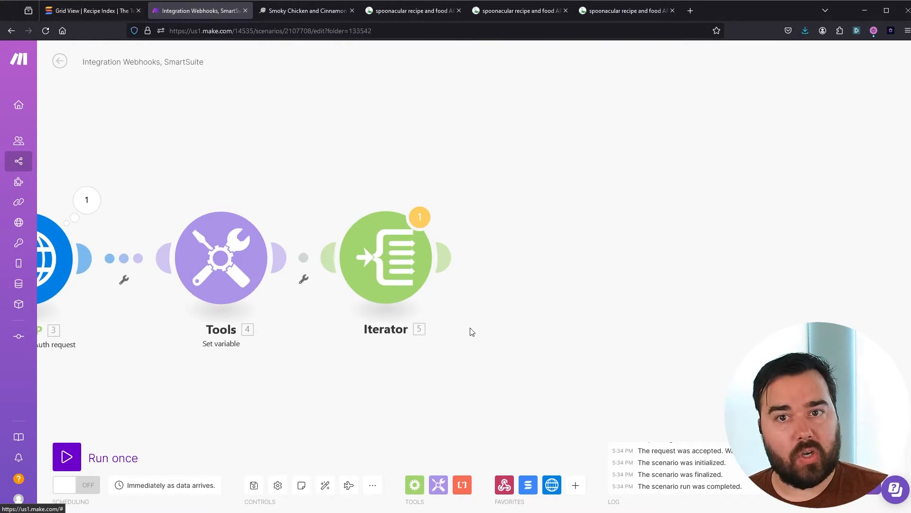
click(415, 485)
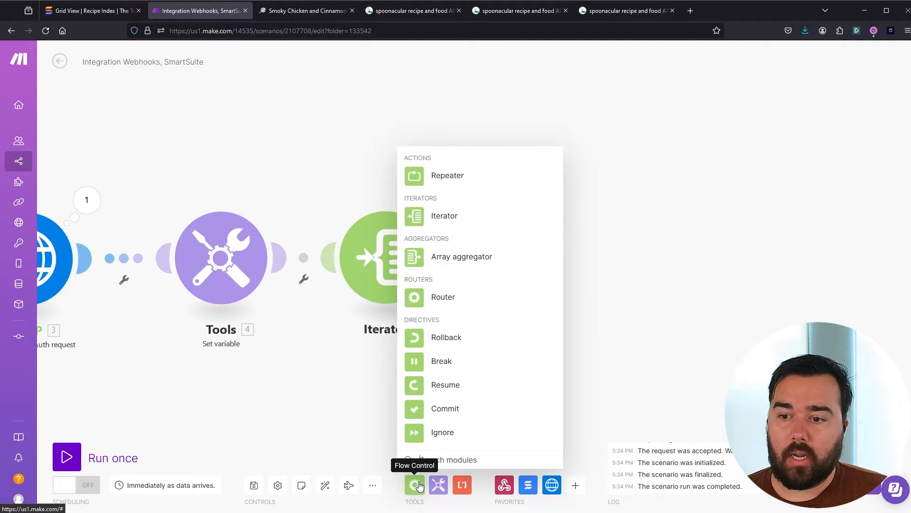
click(440, 254)
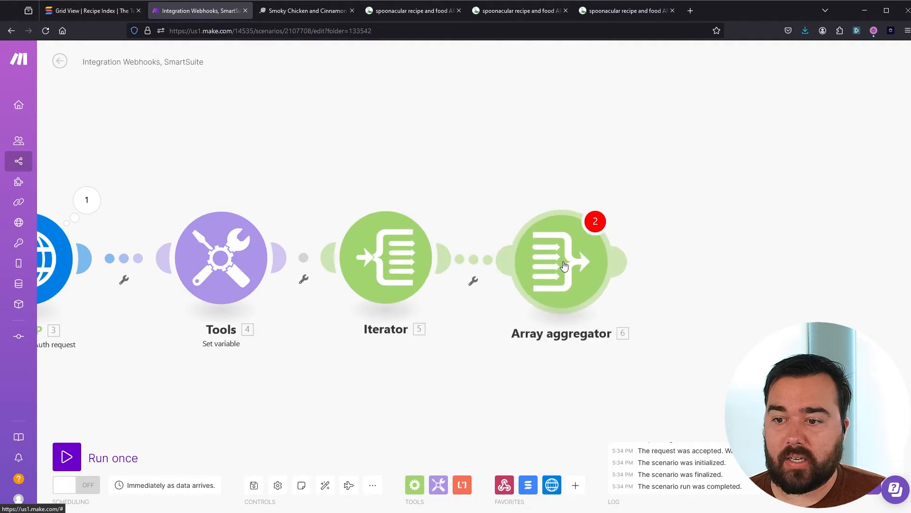
drag(579, 263, 550, 265)
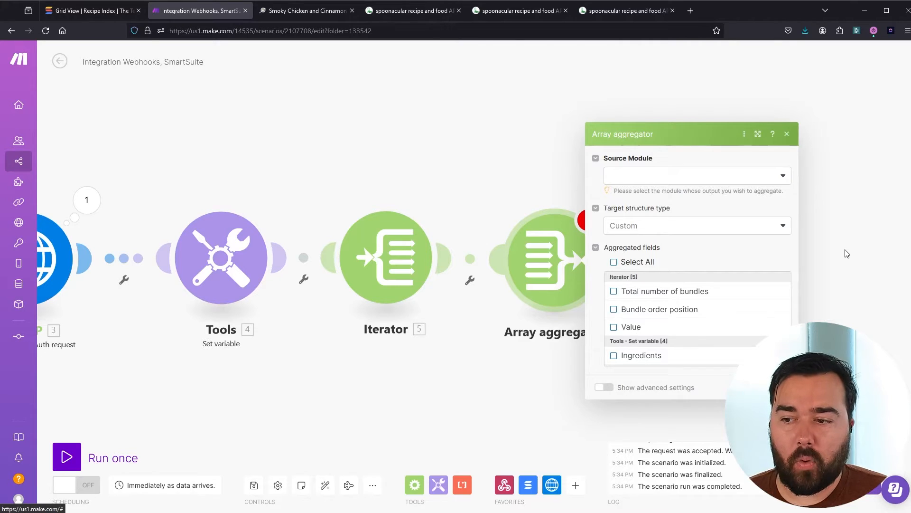
click(848, 253)
Step: Add a SmartSuite Update a Record module after the Array aggregator, keeping the Billing Tracking connection
drag(775, 258, 692, 258)
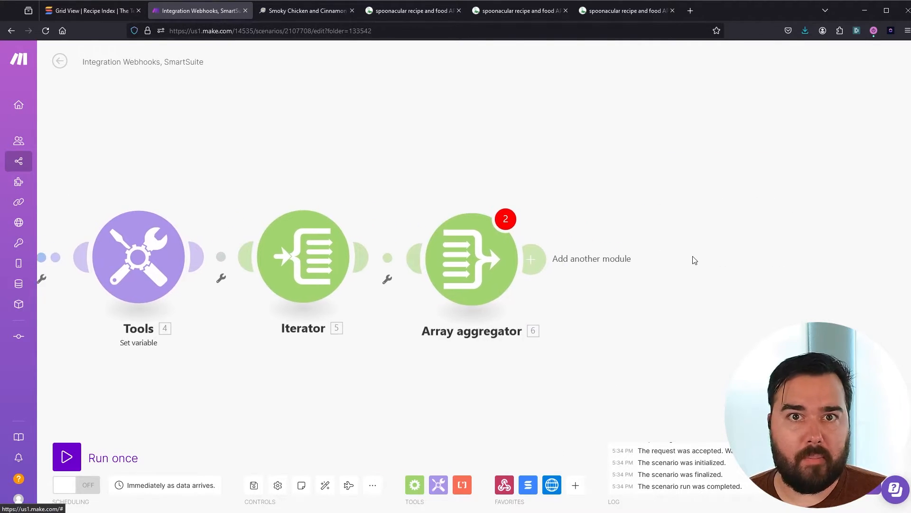
click(528, 486)
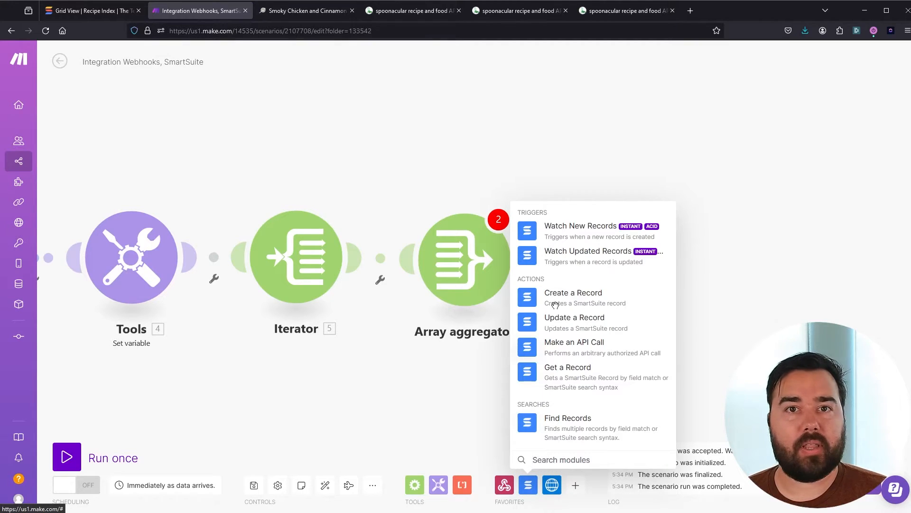
click(589, 318)
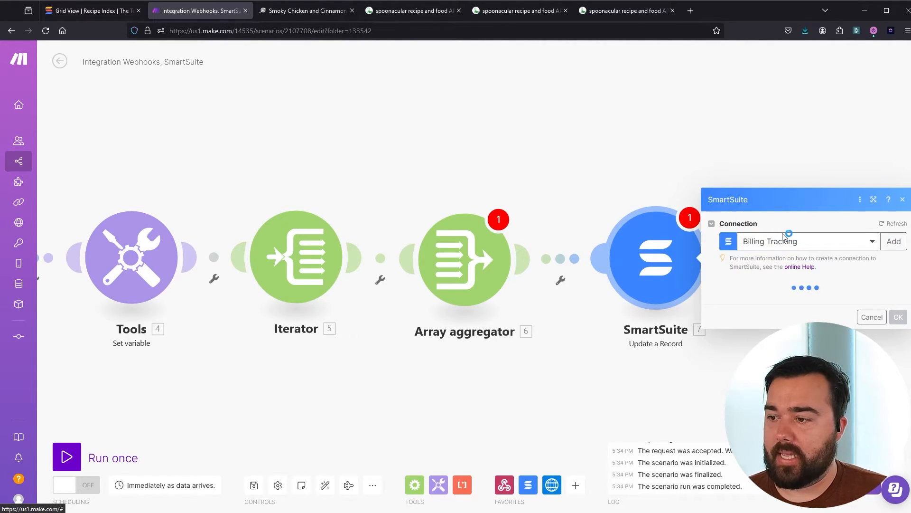
drag(568, 161, 295, 149)
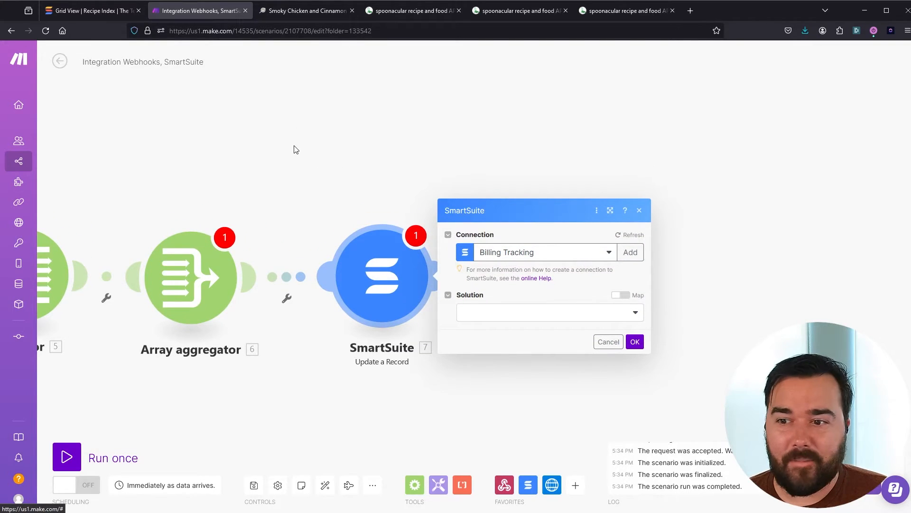
Step: Set the Update a Record module's solution to The Test Zone, its table to Recipe Index and its record to Example
click(633, 313)
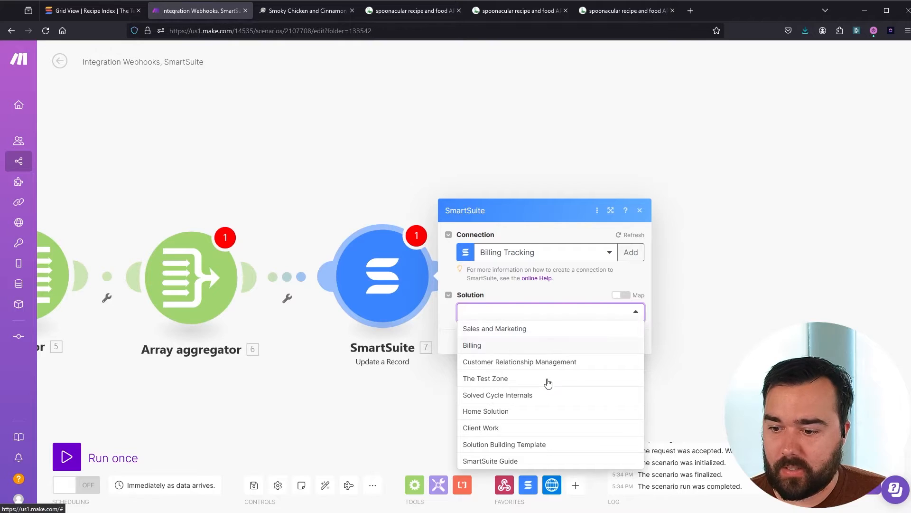
click(480, 378)
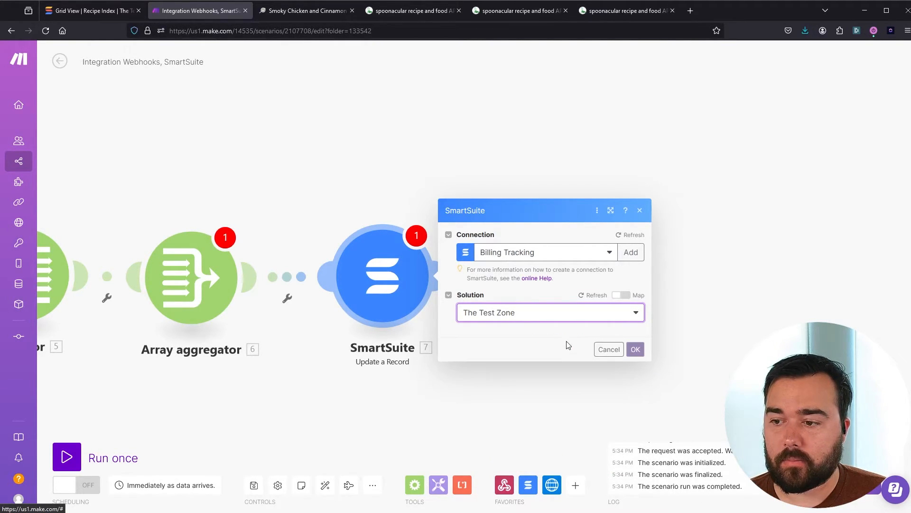
click(516, 337)
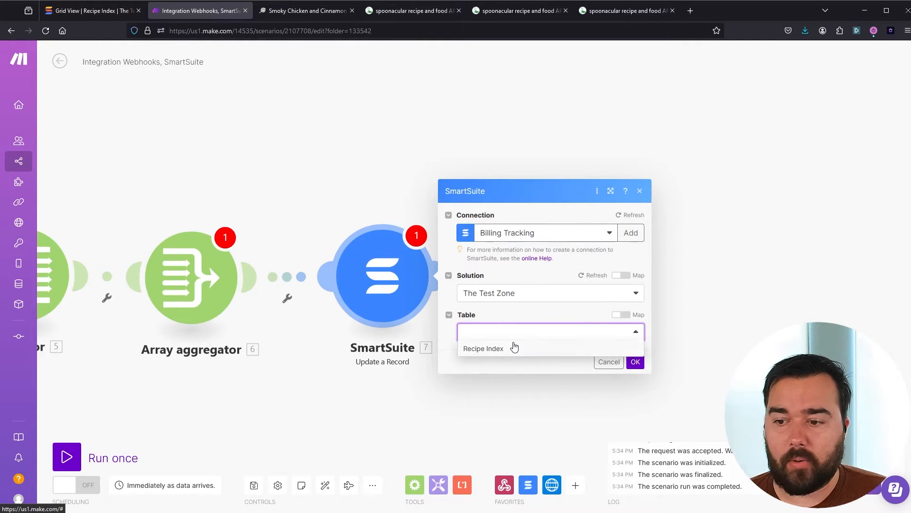
click(515, 347)
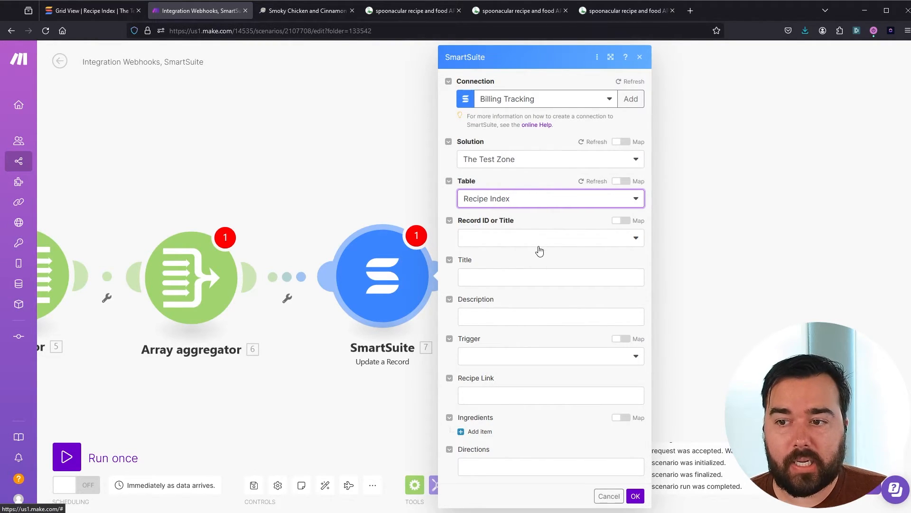
click(524, 240)
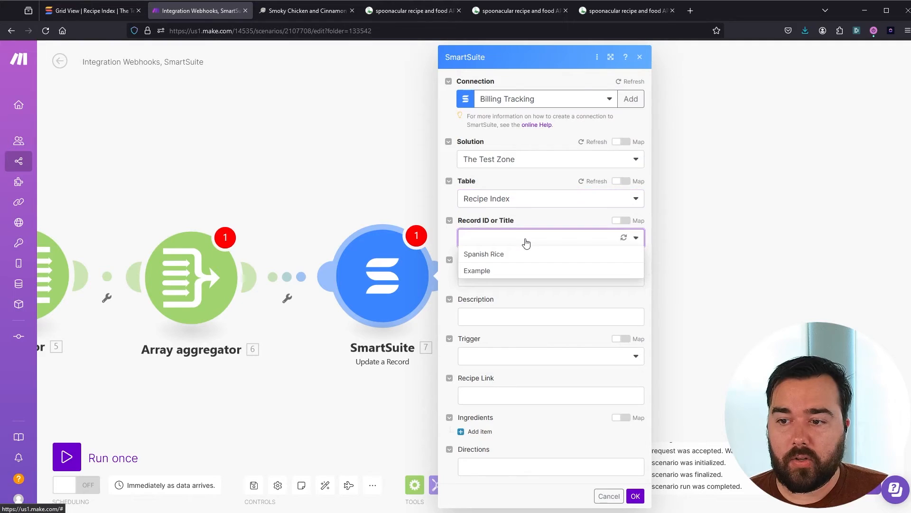
click(494, 270)
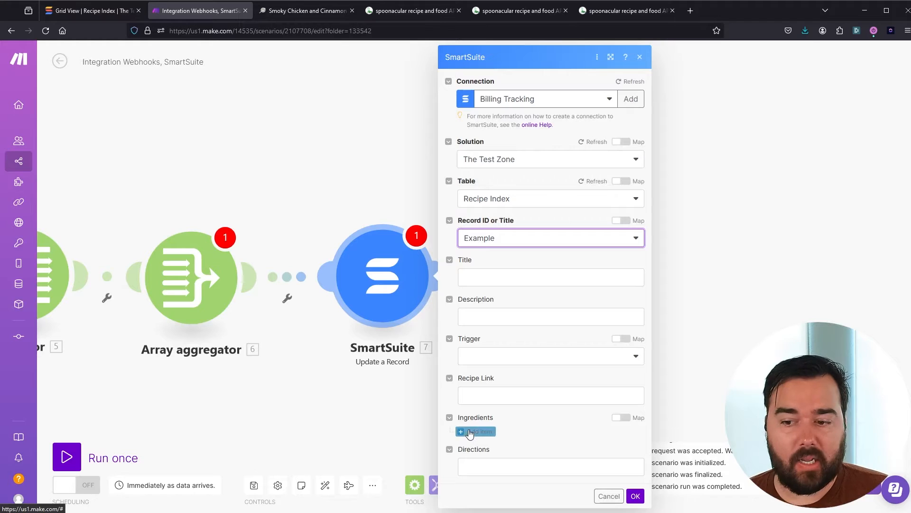
Step: Enable mapping for the Ingredients field, map the Array aggregator's Array[] into it and save the Update a Record module
click(616, 419)
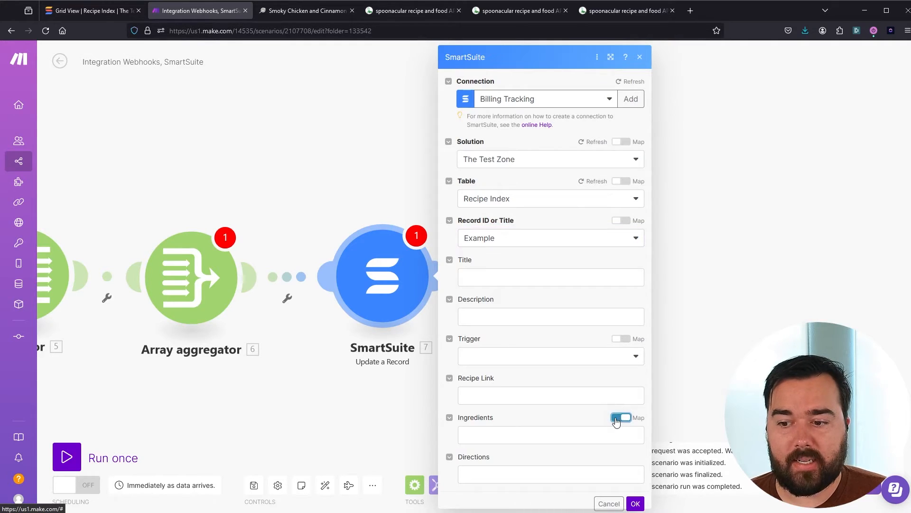
click(479, 436)
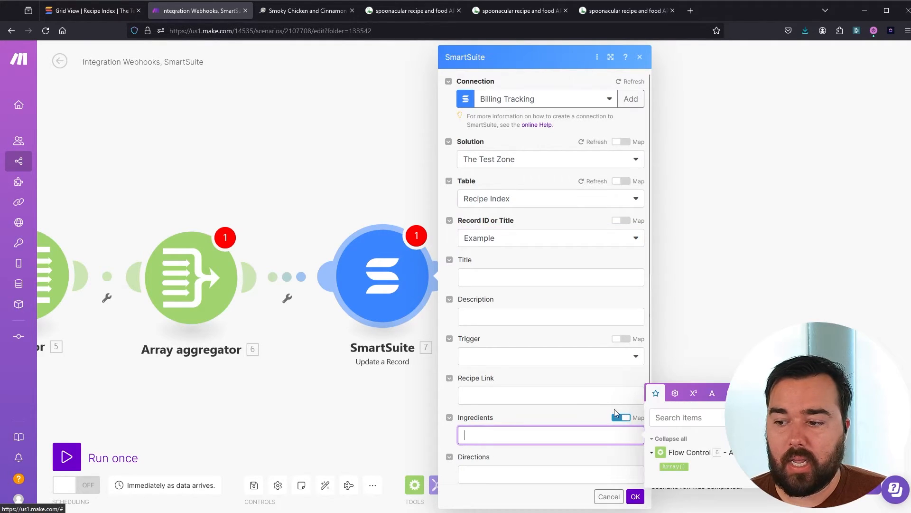
click(682, 467)
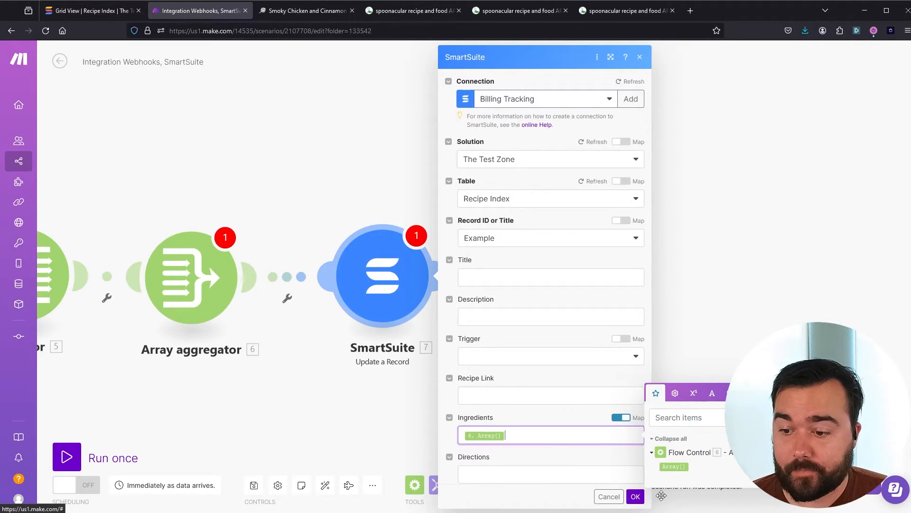
click(635, 496)
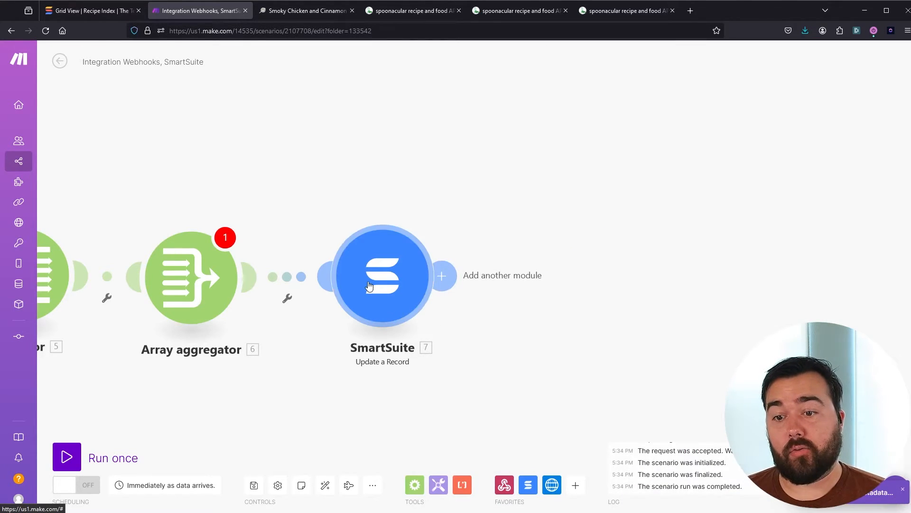
Step: Set the Array aggregator's target structure type to the Update a Record Ingredients and map the Iterator's Value as Item Description
click(189, 272)
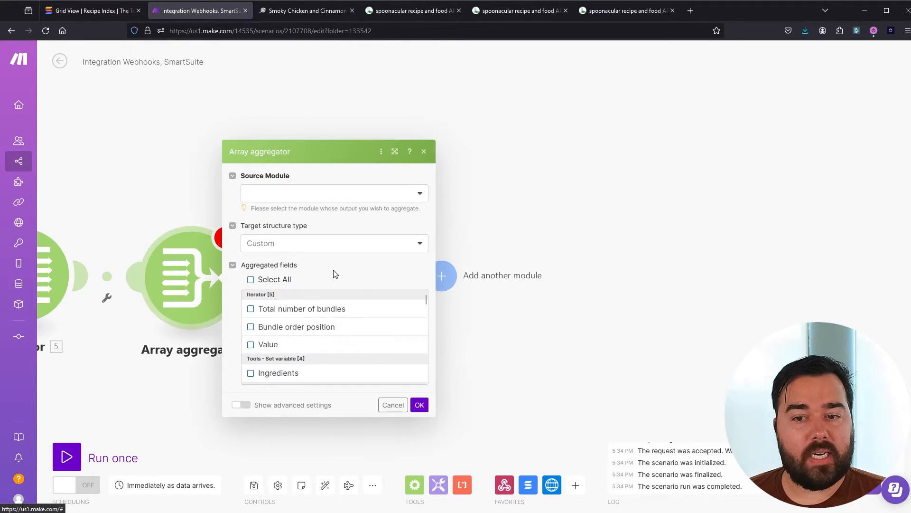
click(365, 246)
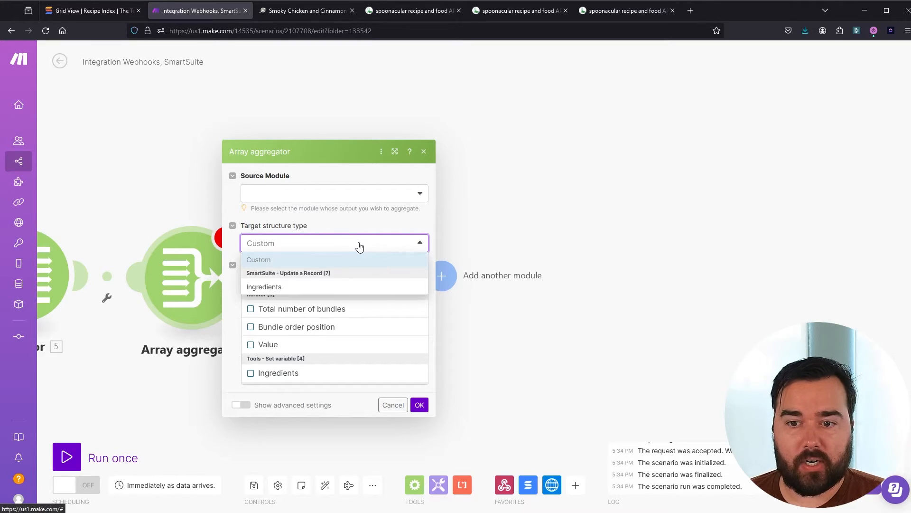
click(278, 288)
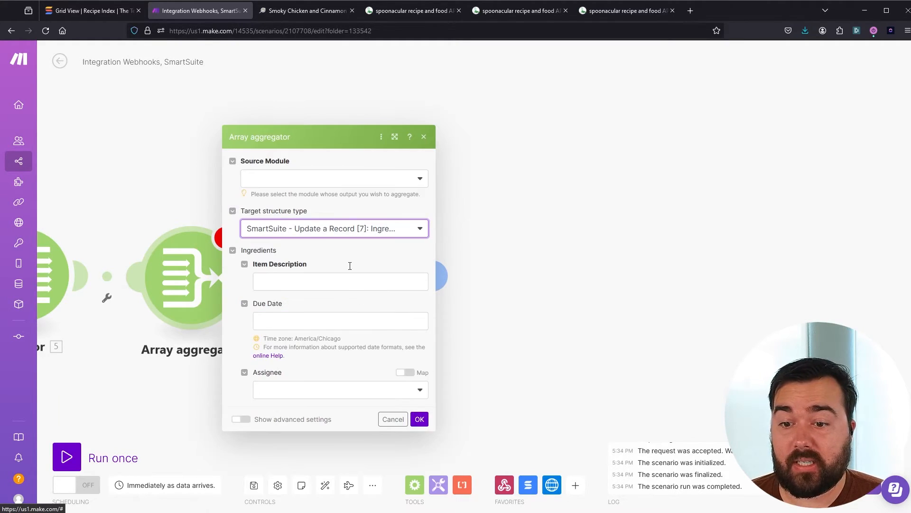
click(280, 282)
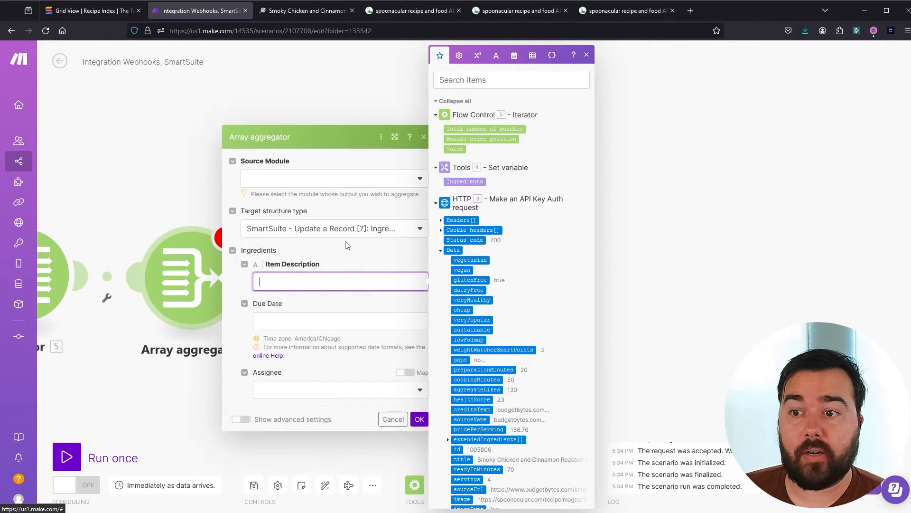
click(454, 149)
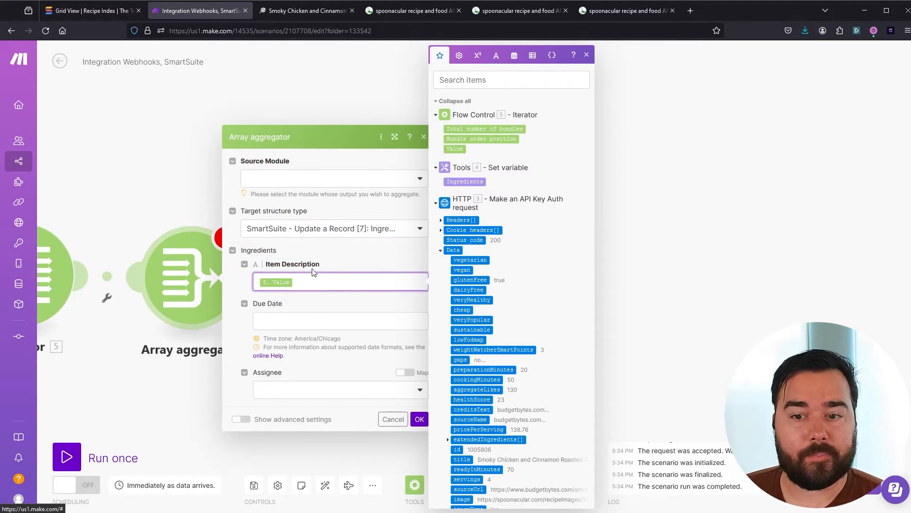
Step: Choose Iterator [5] as the Array aggregator's source module and save its settings
click(303, 179)
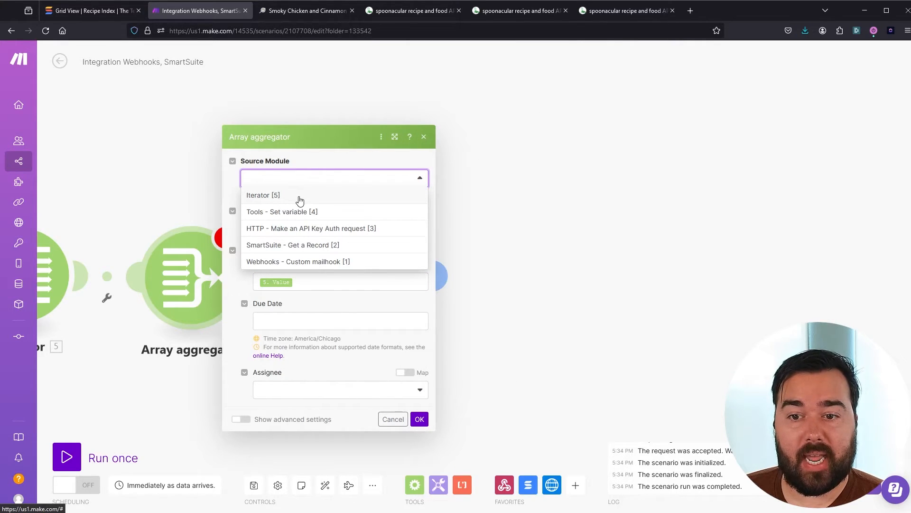
click(300, 197)
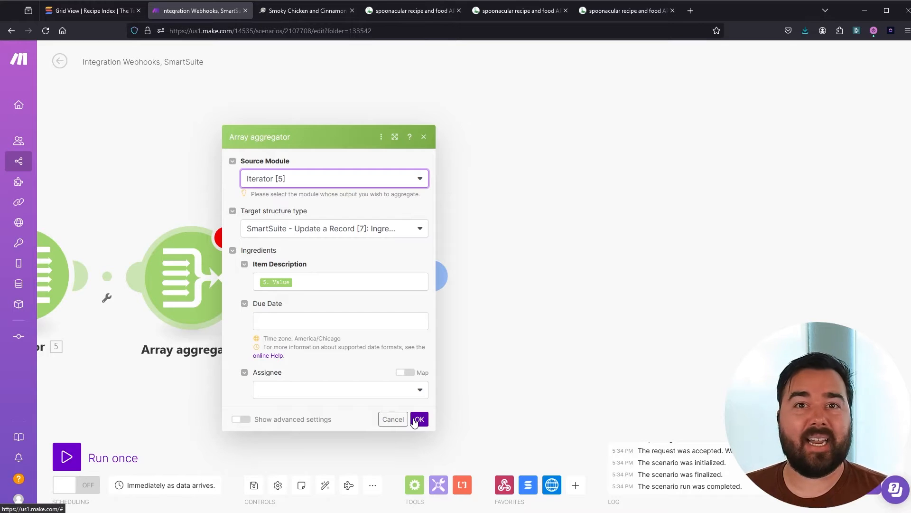
click(420, 422)
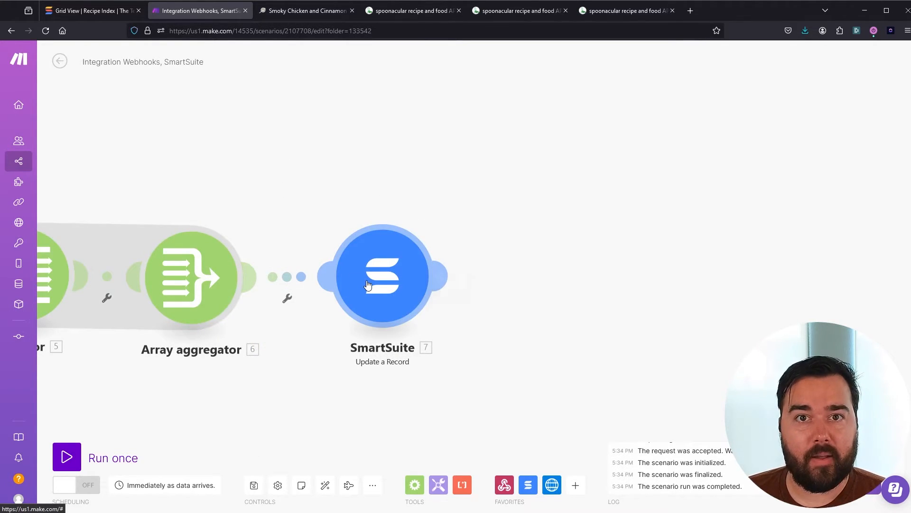
Step: Reopen the SmartSuite Update a Record settings and map the HTTP data's title into the Title field
click(366, 285)
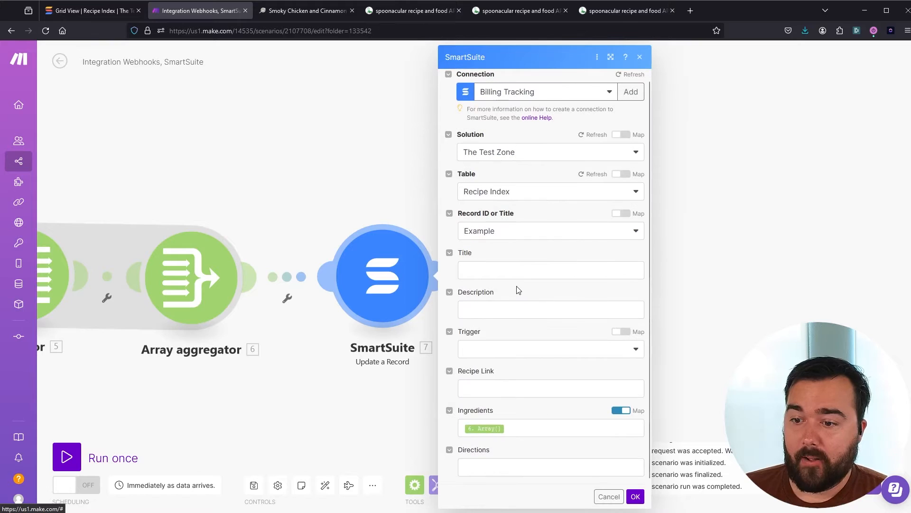
click(482, 269)
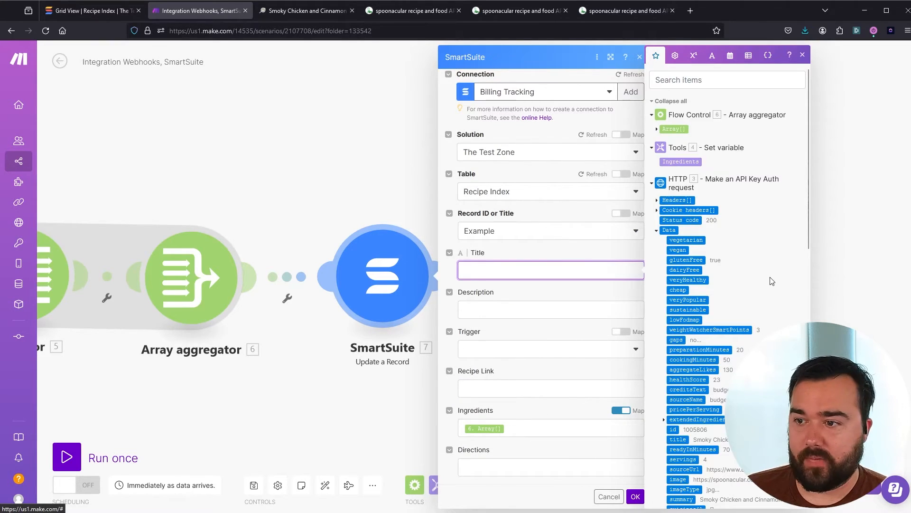
click(653, 148)
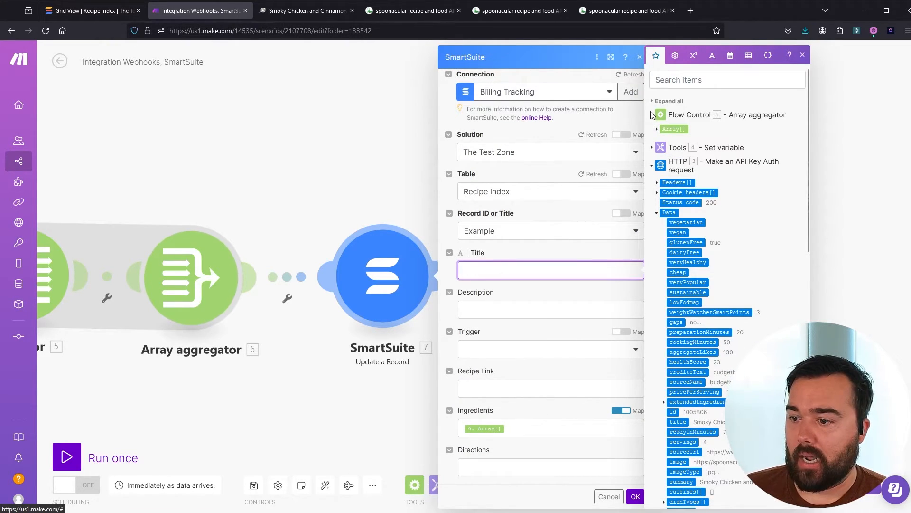
scroll(727, 212, down, 2)
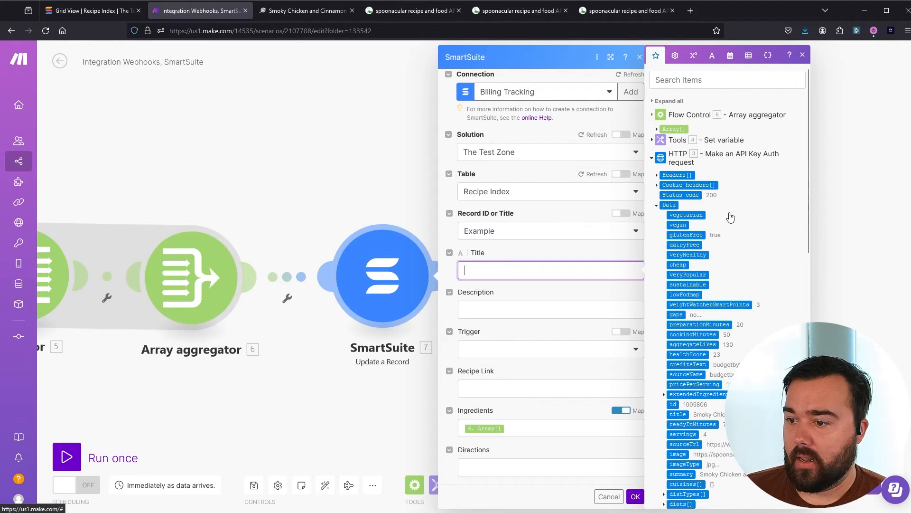
scroll(729, 263, down, 3)
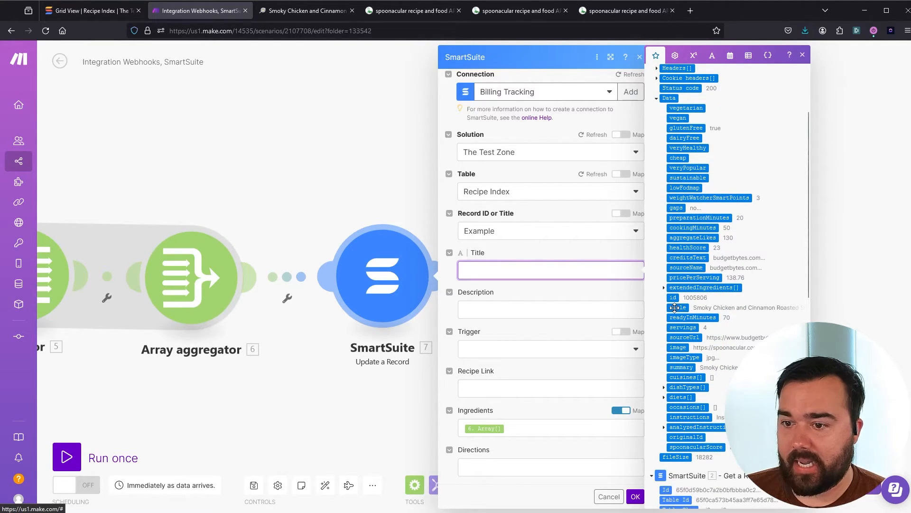
click(675, 307)
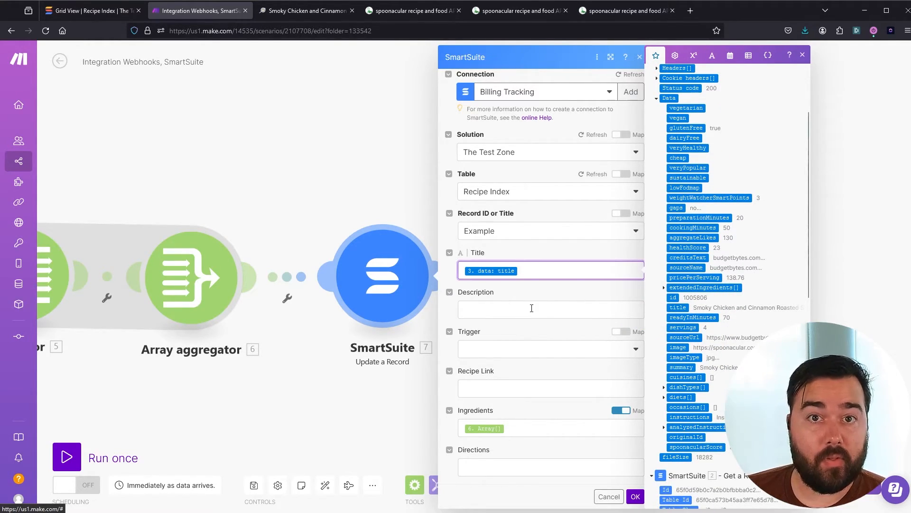
Step: Map the HTTP data's instructions into the Directions field of the Update a Record module
click(512, 312)
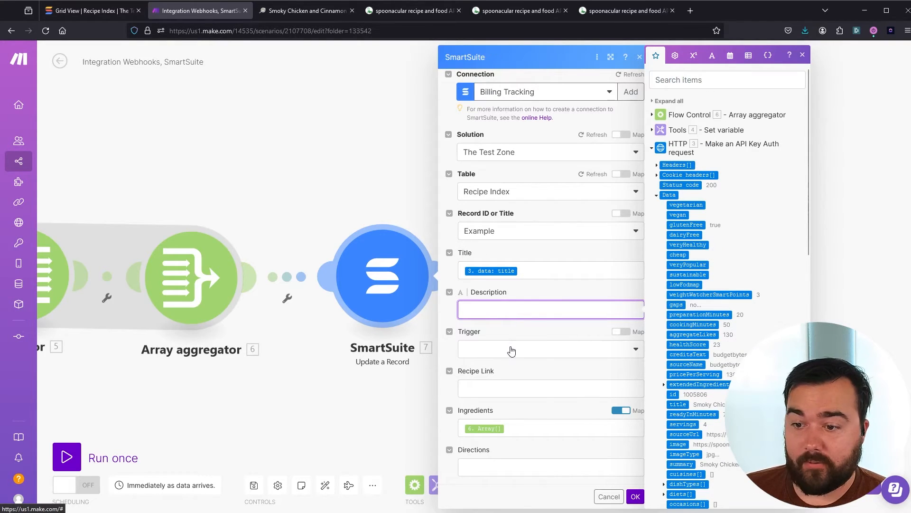
click(511, 387)
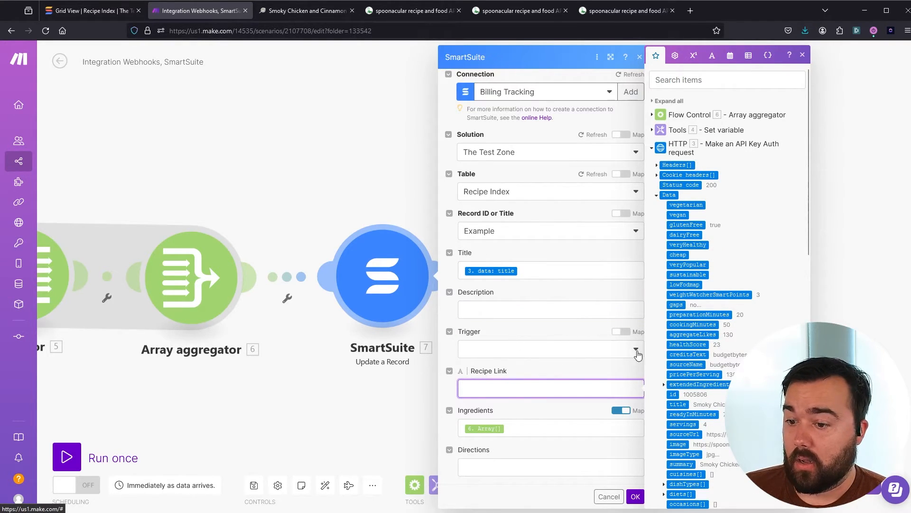
click(496, 467)
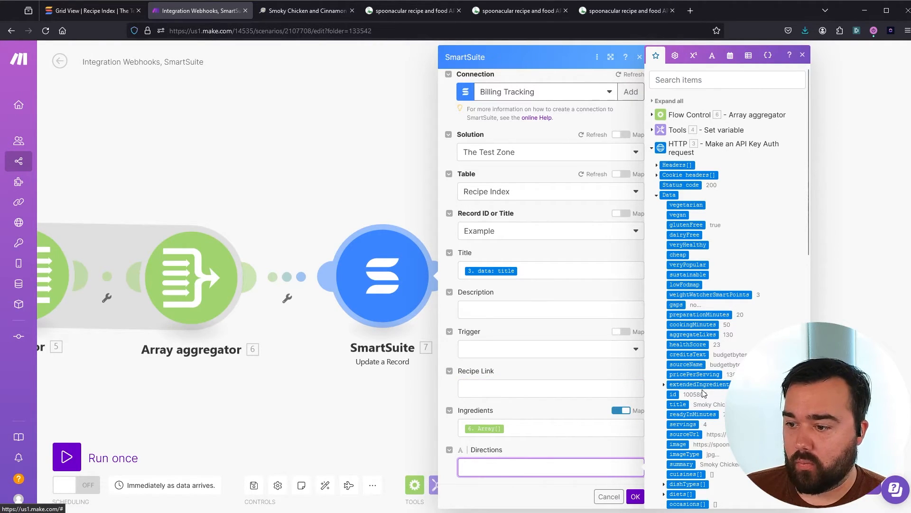
scroll(704, 393, down, 4)
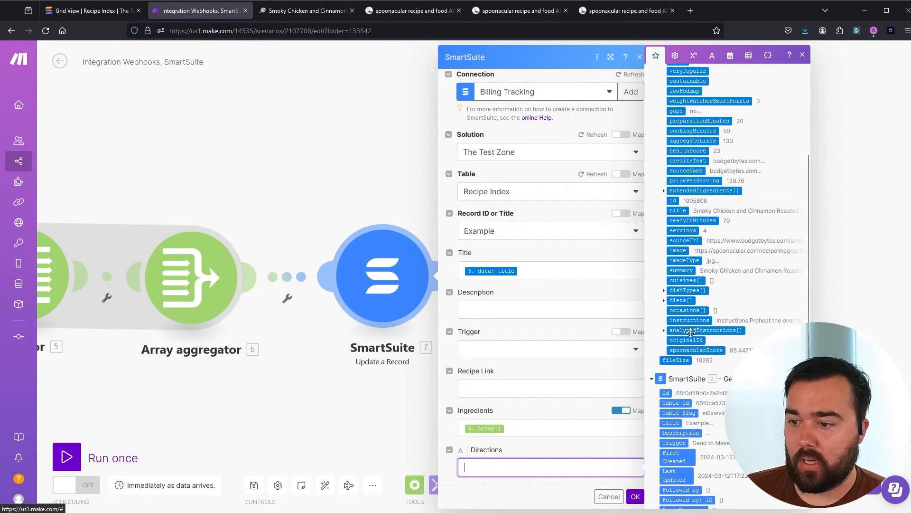
click(689, 321)
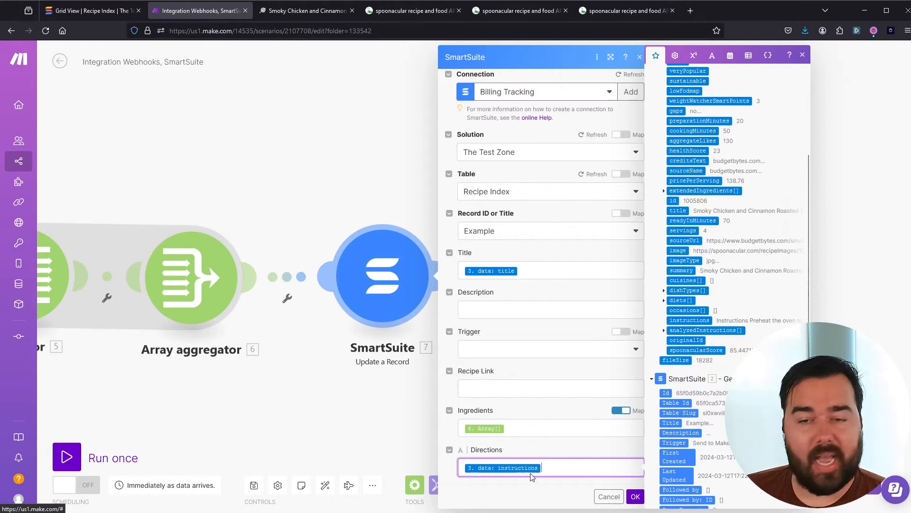
Step: Set the Update a Record module's Trigger field to Complete and save its settings
click(562, 349)
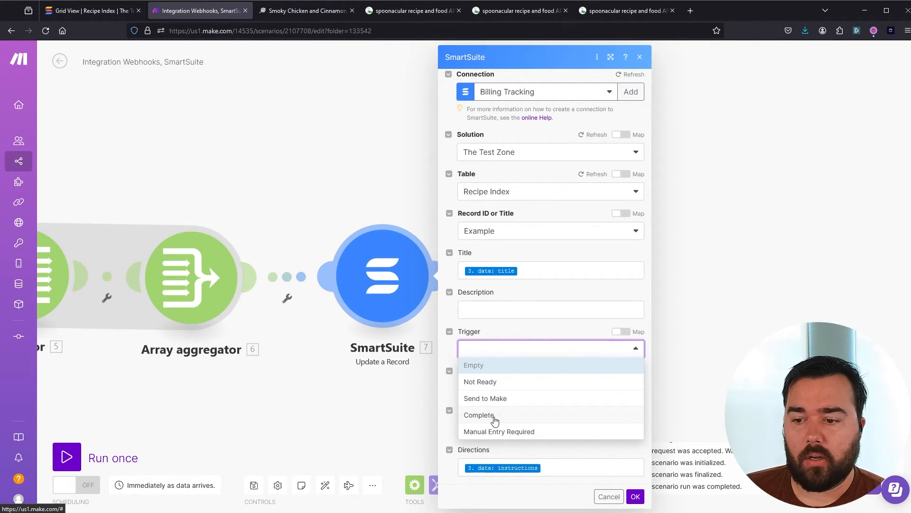
click(495, 421)
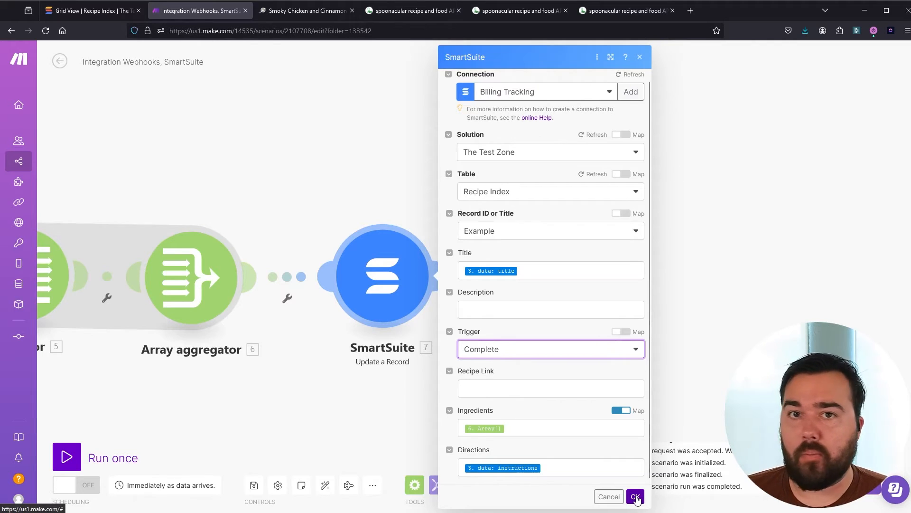
click(635, 497)
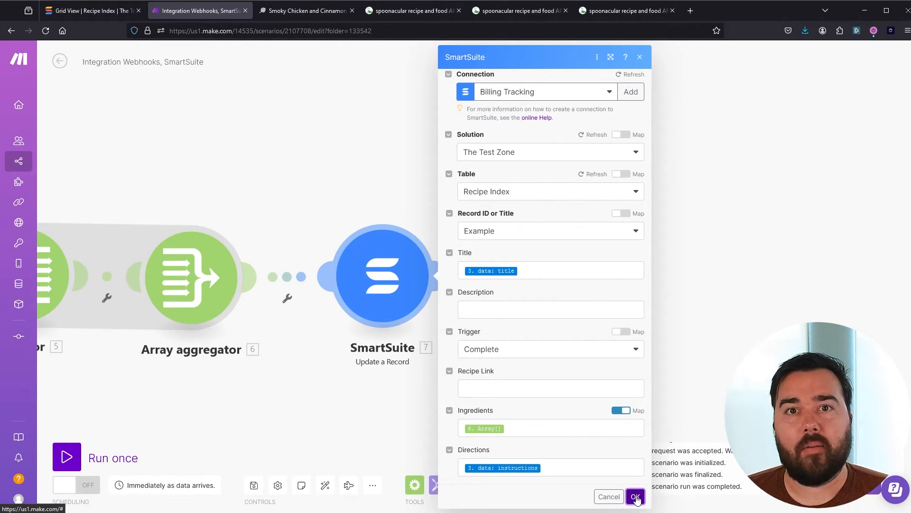
click(636, 497)
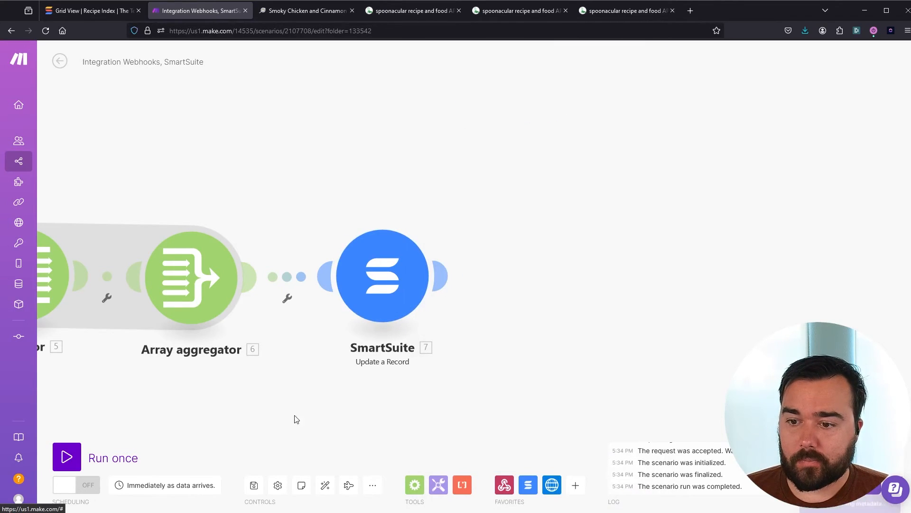
Step: Auto-align the modules on the canvas and save the scenario
click(331, 488)
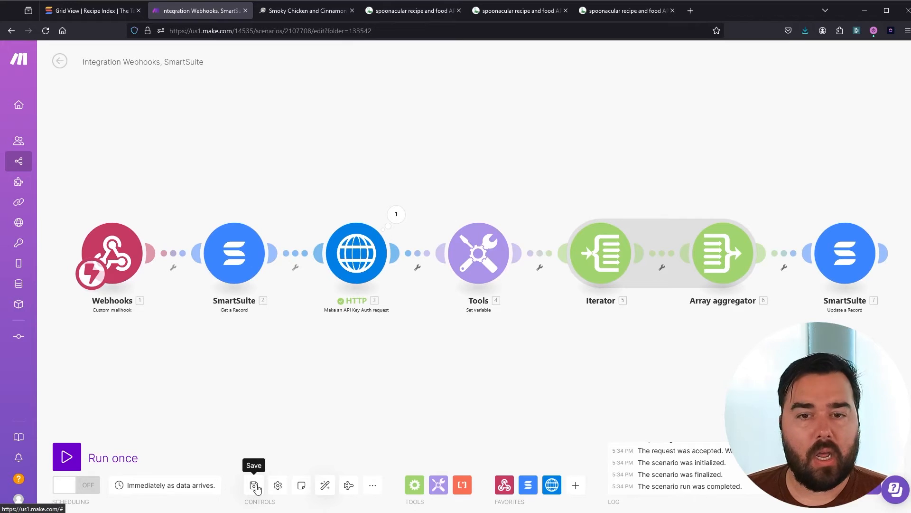
click(255, 487)
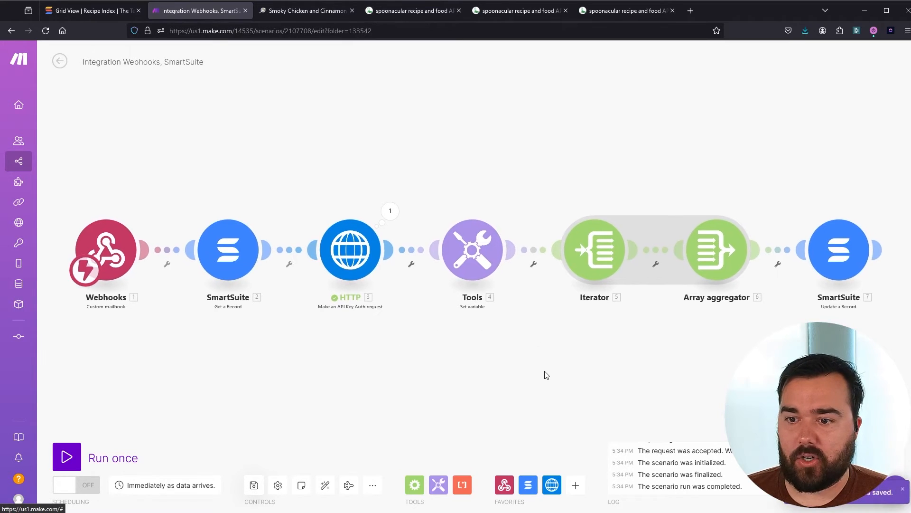
Step: Run the scenario once, switch to SmartSuite and set the Smoky Chicken record's Trigger to Send to Make
click(69, 457)
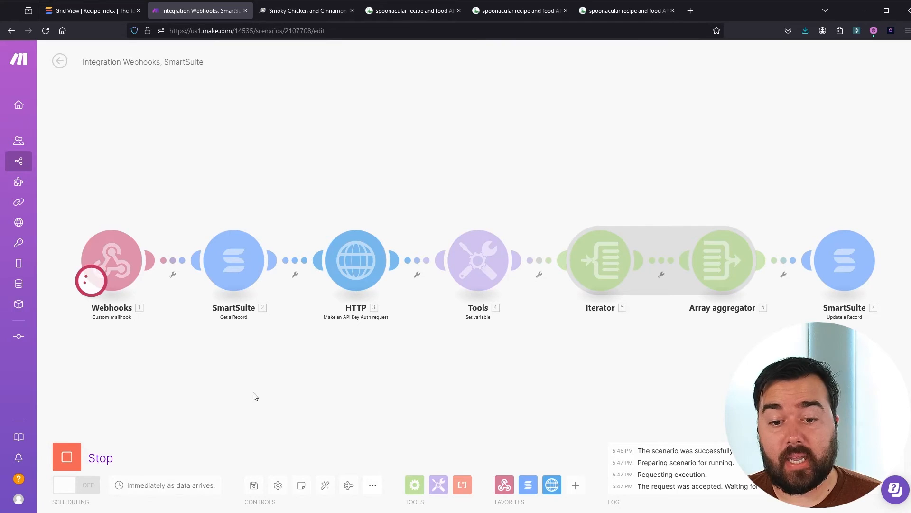
click(81, 12)
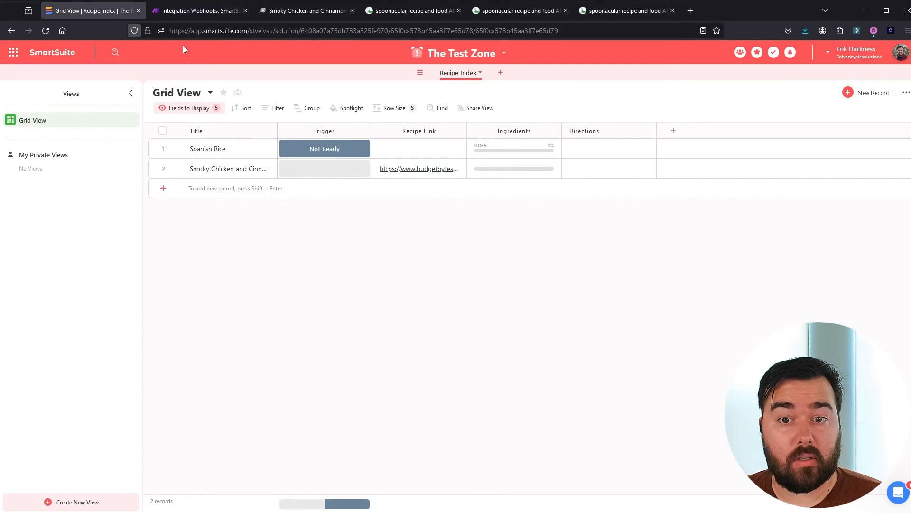
click(364, 172)
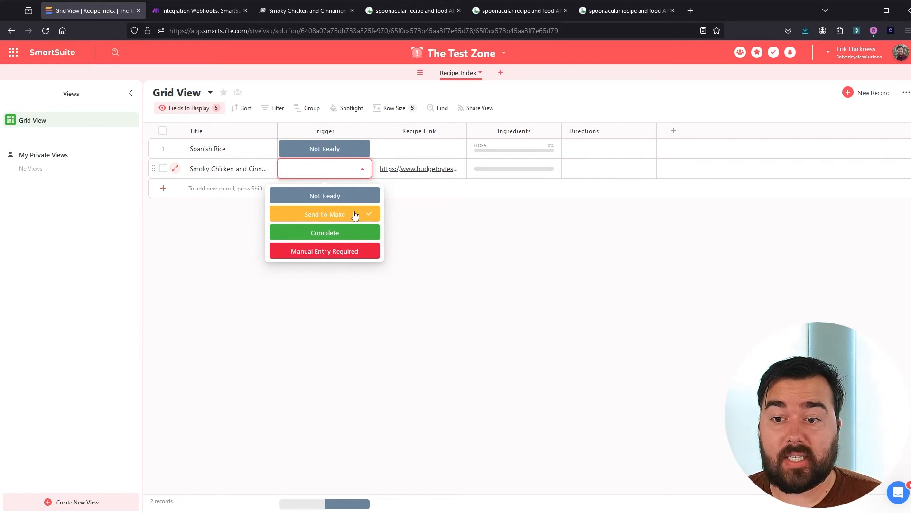
click(355, 215)
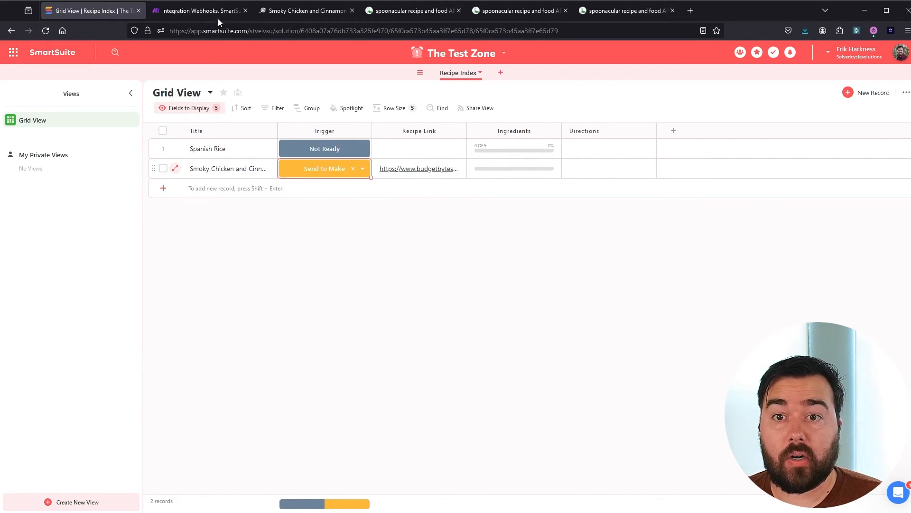
Step: Return to Make and inspect the Update a Record run's output, expanding Ingredients items 5 and 1
click(209, 14)
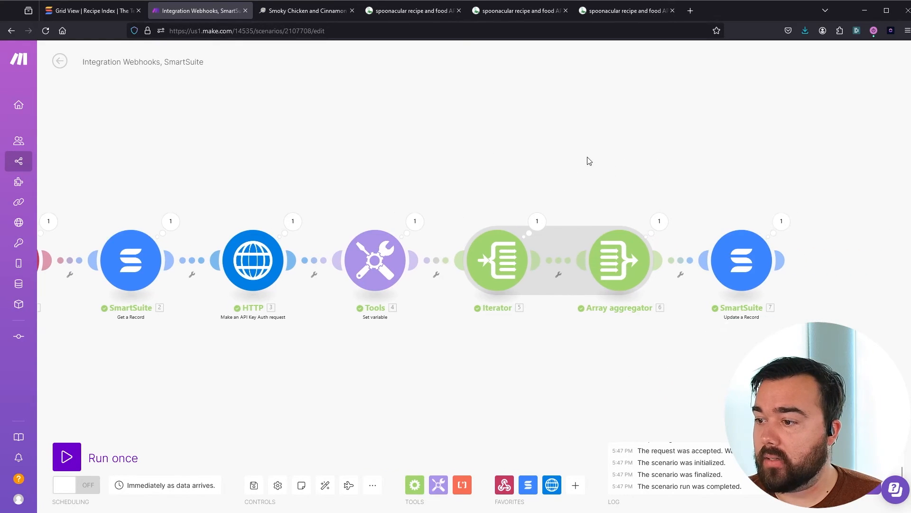
click(776, 222)
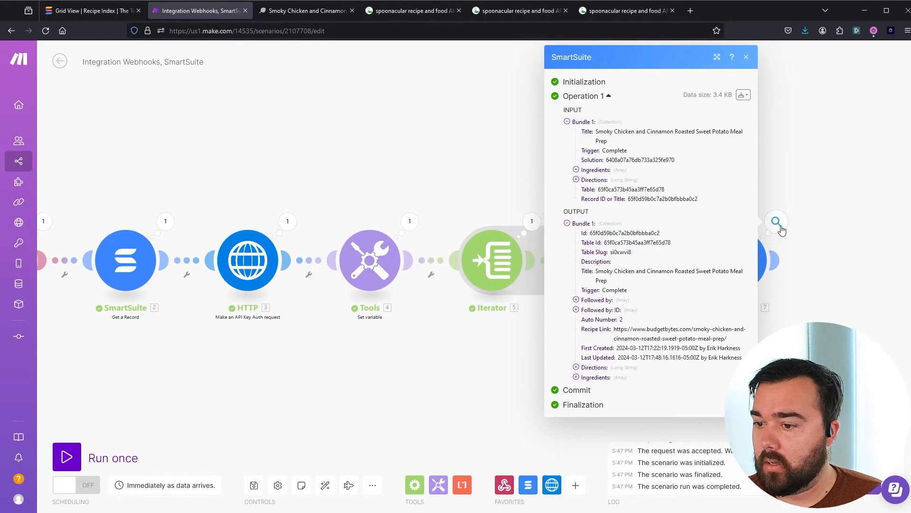
click(576, 377)
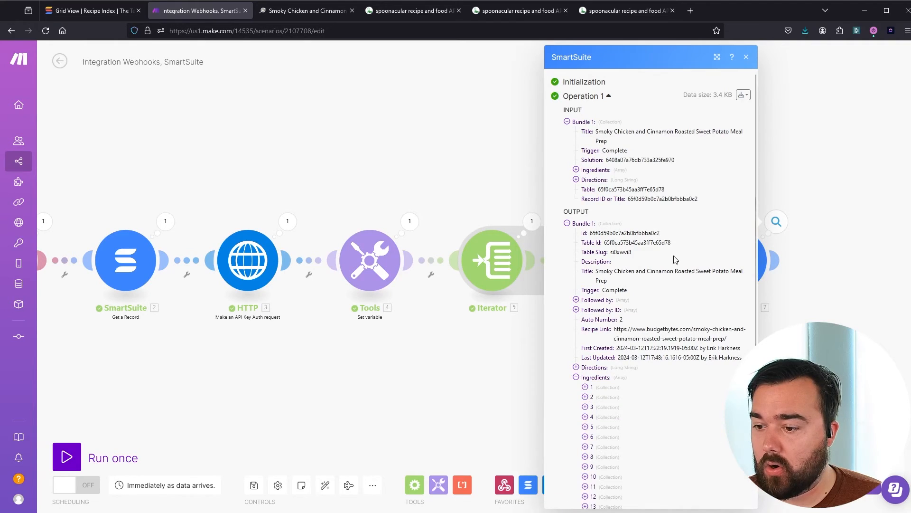
scroll(676, 259, down, 2)
click(585, 360)
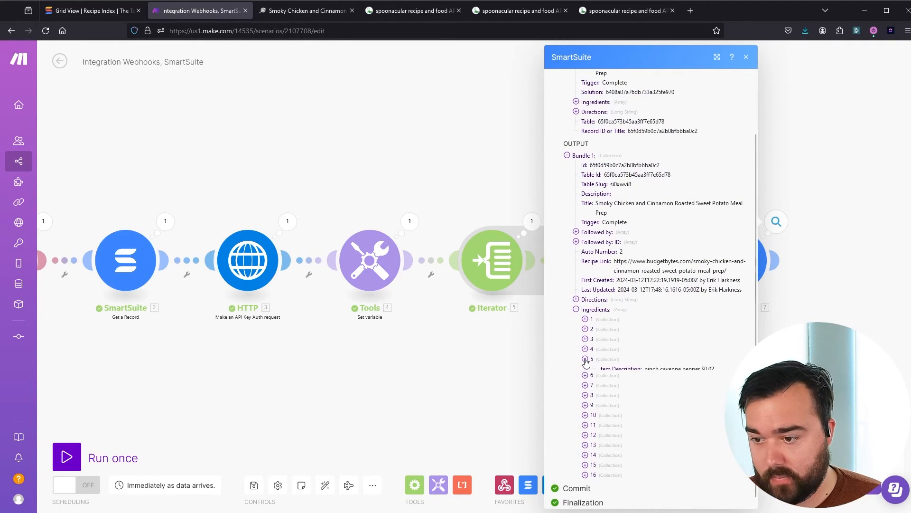
click(586, 319)
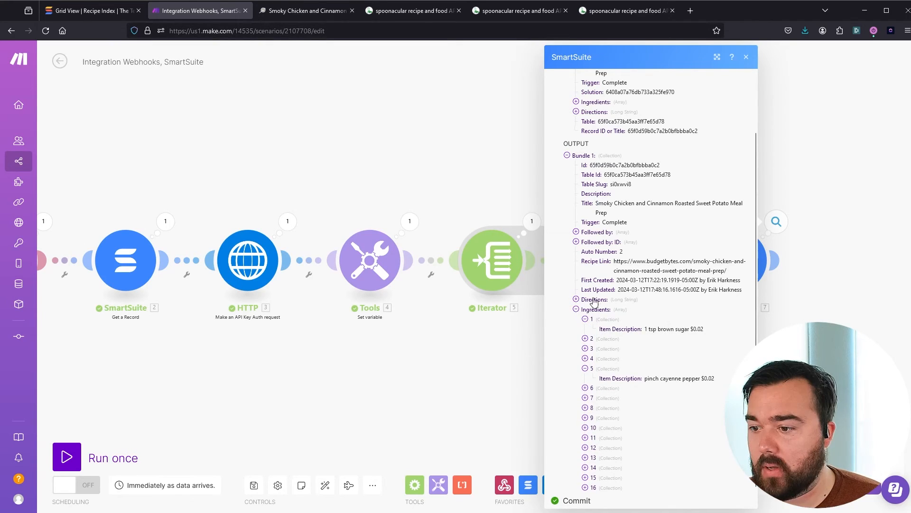
Step: Switch to the SmartSuite grid, widen the Directions column and open the Smoky Chicken record's full Directions text
click(81, 11)
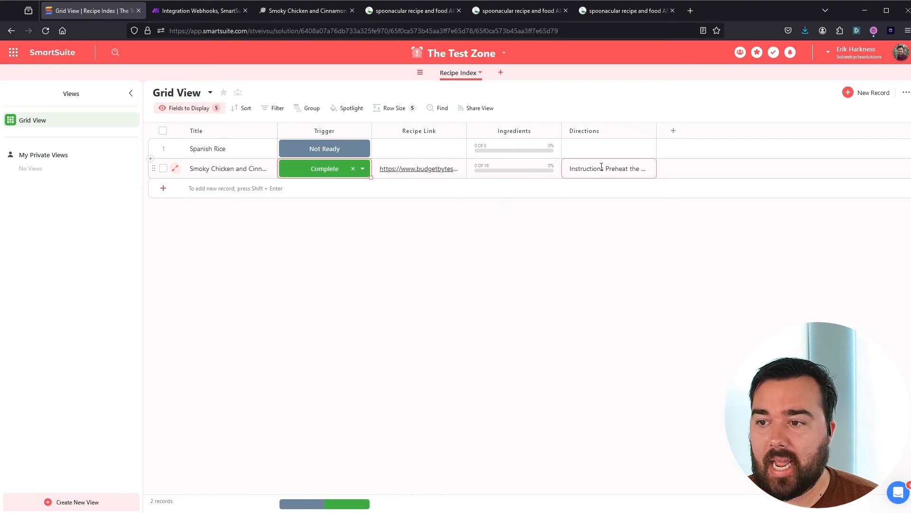
drag(655, 126, 774, 126)
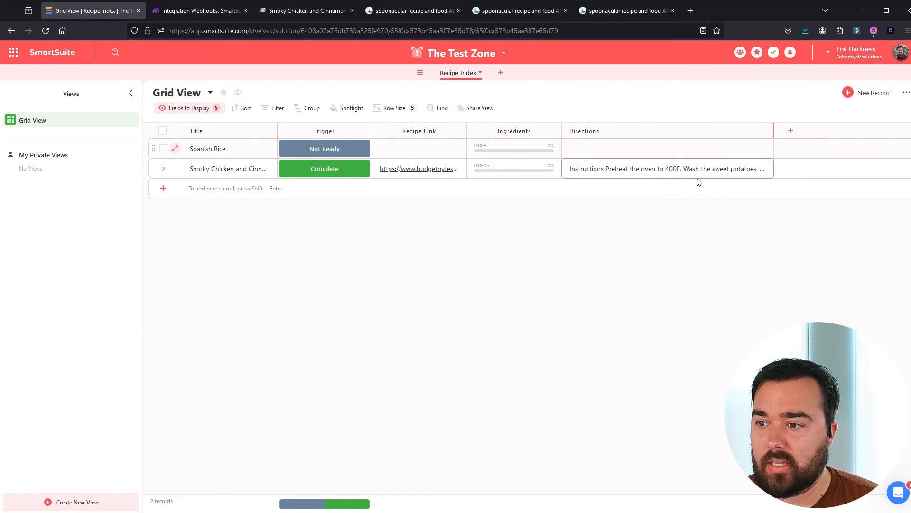
click(765, 170)
click(767, 169)
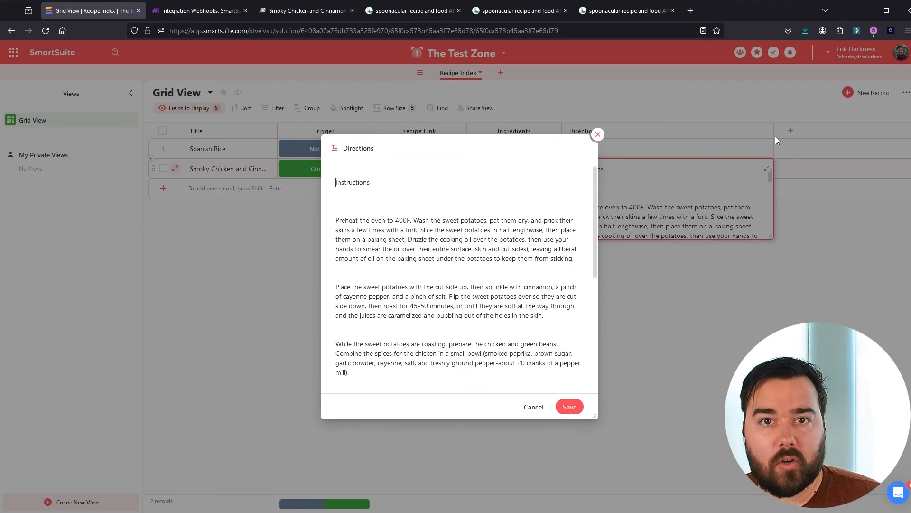